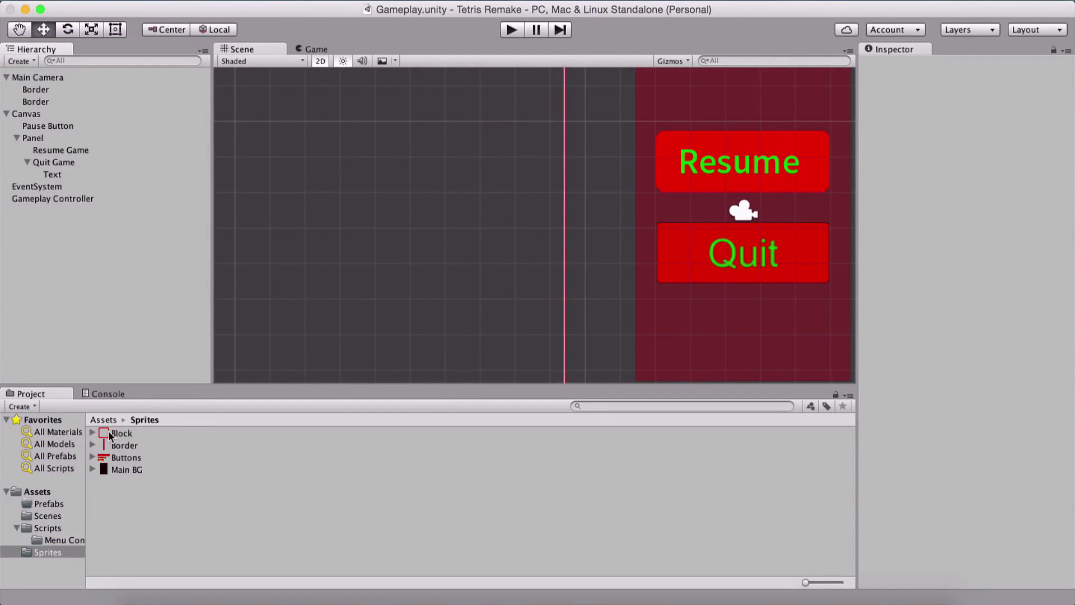
# Place the Block sprite in the scene and apply 32 Pixels Per Unit to its import settings
pyautogui.moveTo(110, 434); pyautogui.dragTo(488, 252)
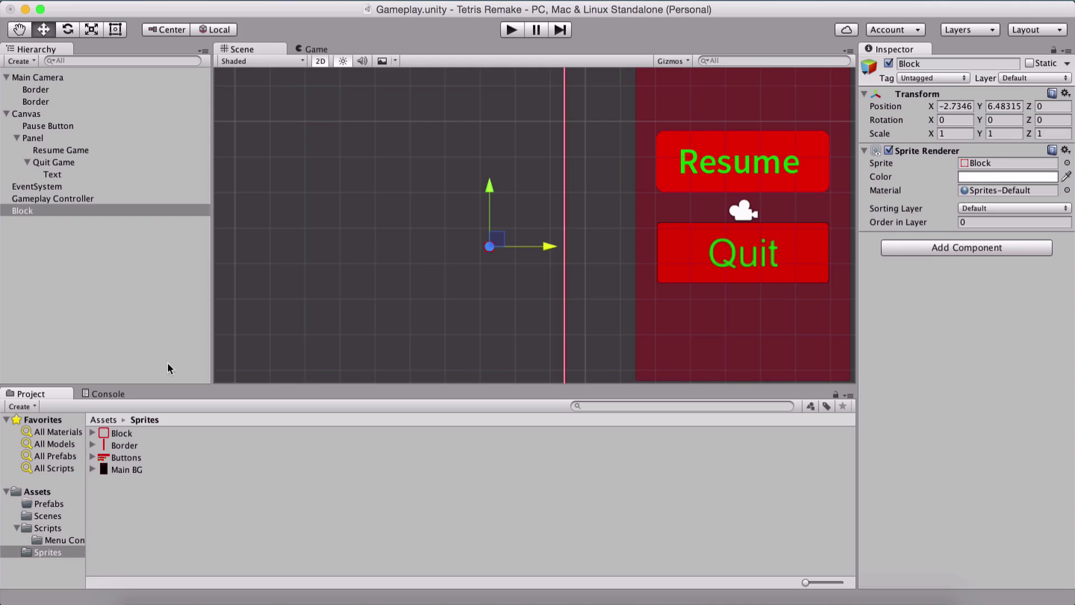
pyautogui.click(112, 434)
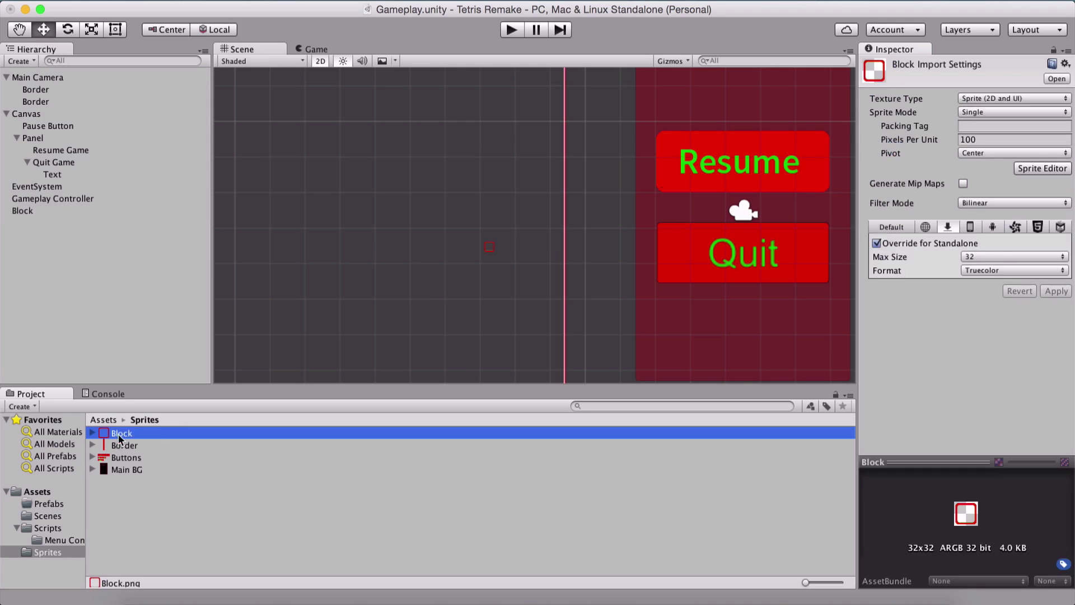
pyautogui.click(980, 139)
pyautogui.write('32')
pyautogui.click(1056, 291)
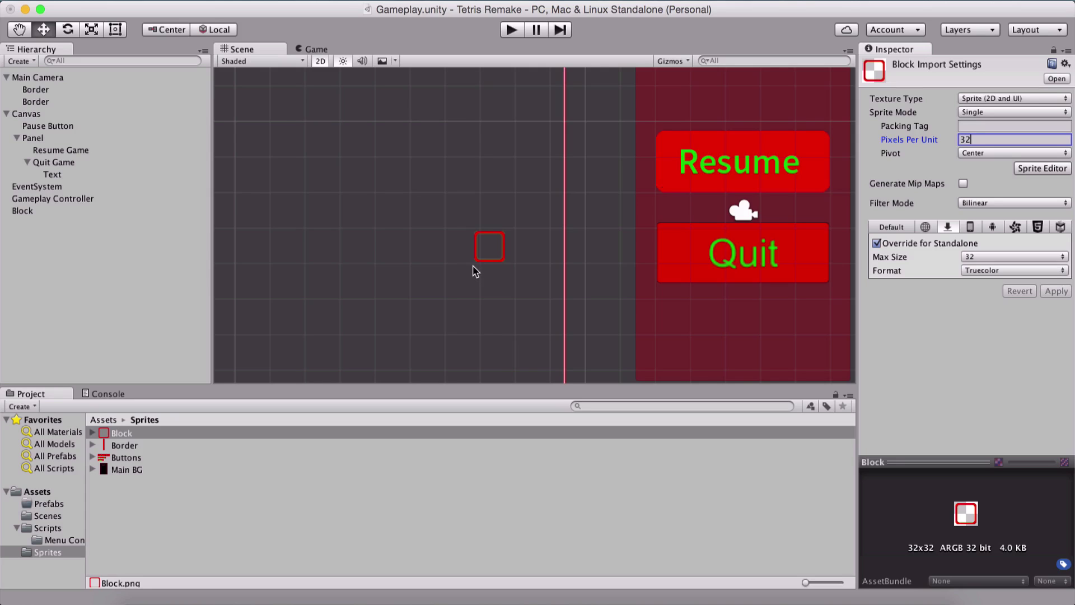
# Create an empty game object and name it Tetris Object O
pyautogui.click(201, 0)
pyautogui.click(224, 8)
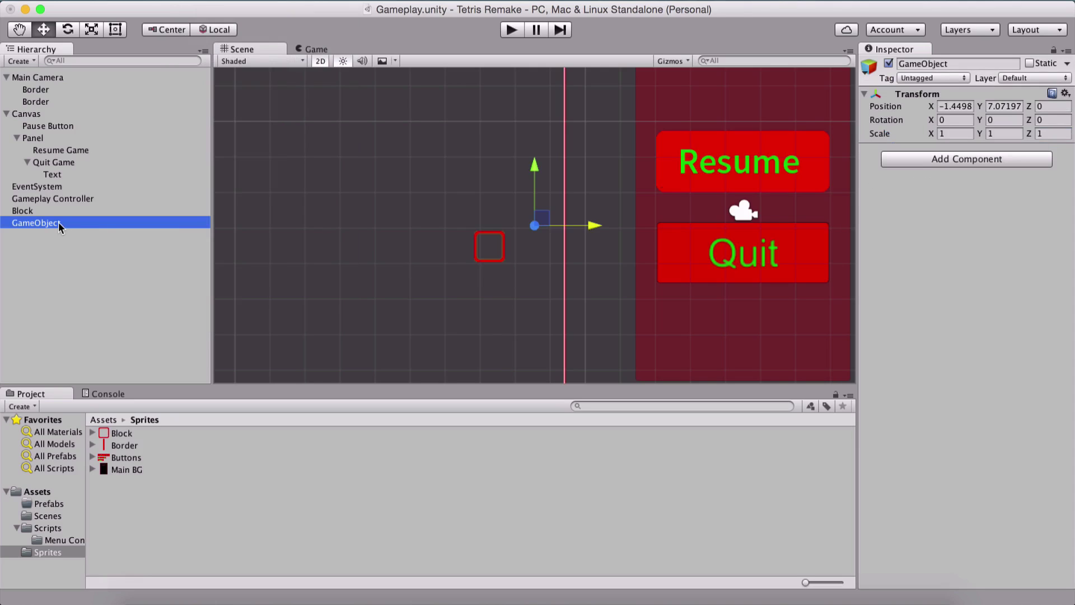
pyautogui.press('Return')
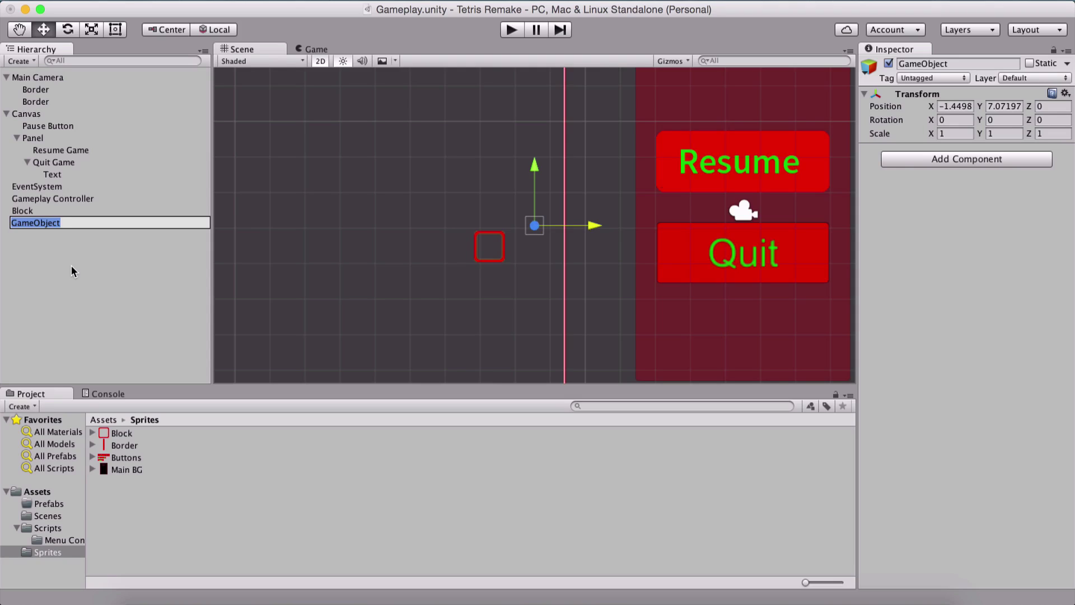
pyautogui.write('Te')
pyautogui.press('BackSpace')
pyautogui.press('BackSpace')
pyautogui.write('Tetr')
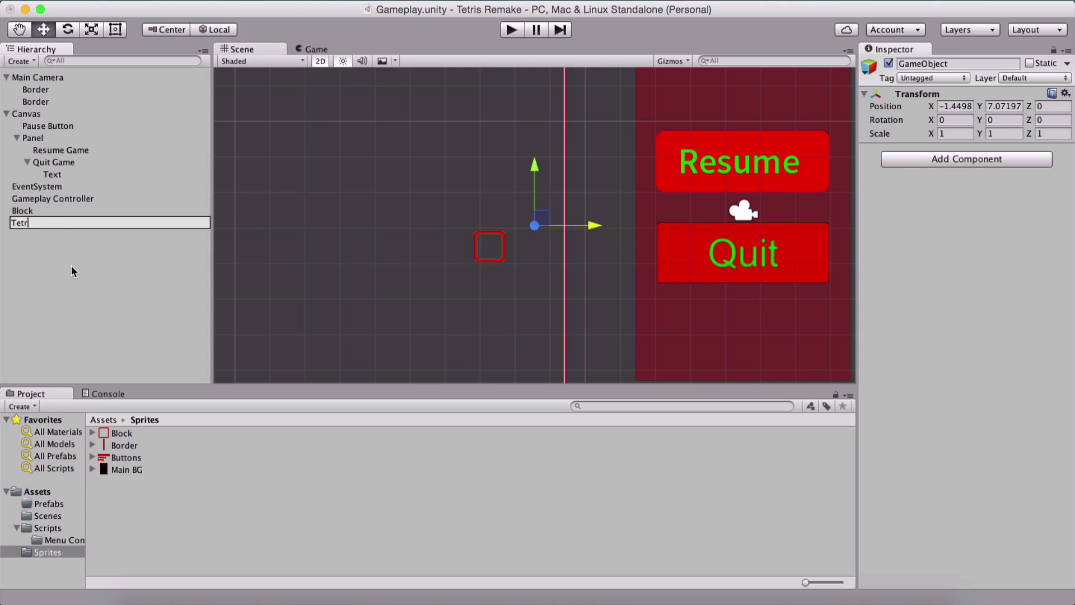
pyautogui.write('is Object o')
pyautogui.press('BackSpace')
pyautogui.write('O')
pyautogui.press('Return')
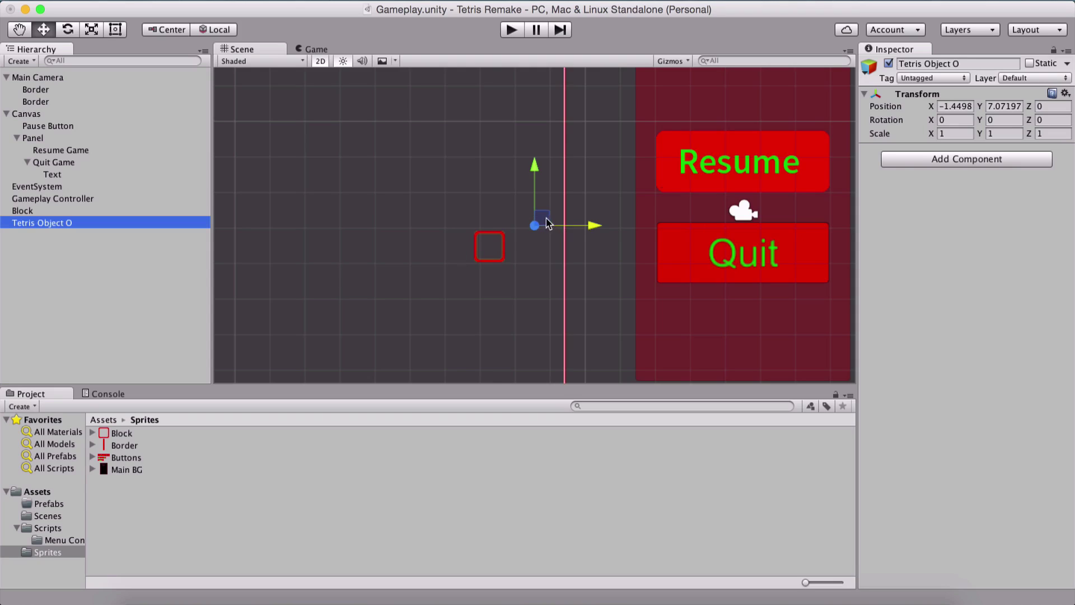
# Move Tetris Object O to about X -3.08, Y 7.63 and nest a duplicate of Block inside it
pyautogui.moveTo(547, 224); pyautogui.dragTo(495, 202)
pyautogui.click(62, 211)
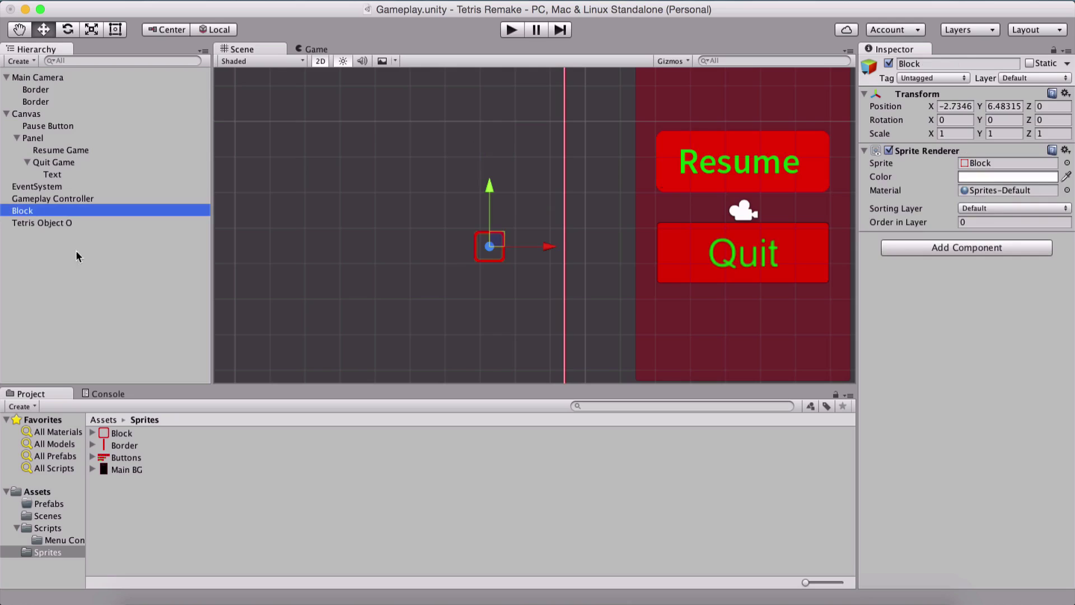
pyautogui.press('super+d')
pyautogui.moveTo(23, 75); pyautogui.dragTo(44, 234)
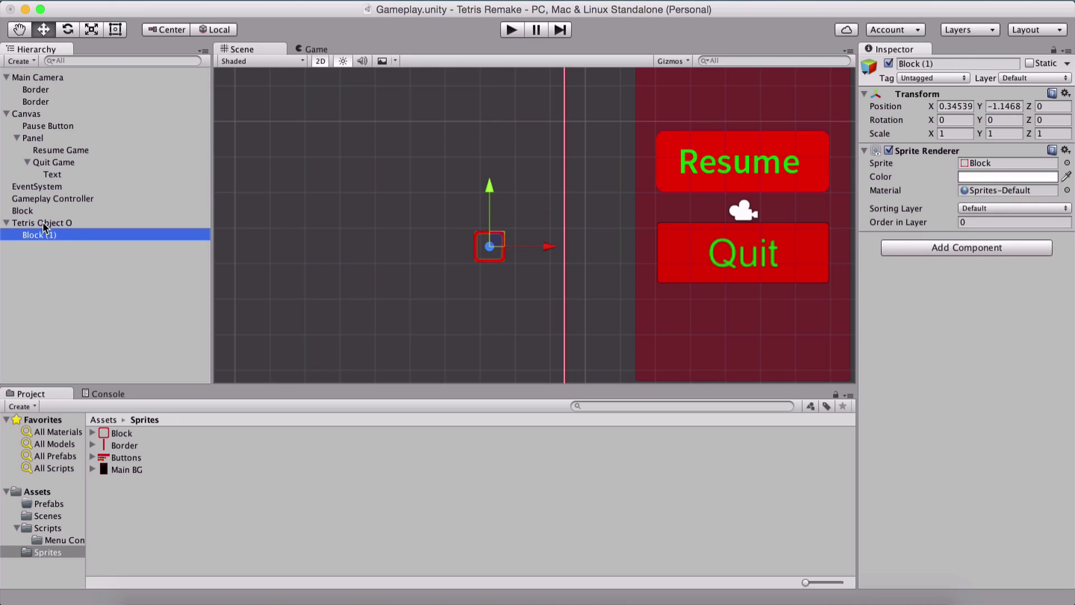
# Move Tetris Object O to the left of the loose Block and duplicate its child Block (1) three times
pyautogui.click(42, 223)
pyautogui.scroll(1, 361, 238)
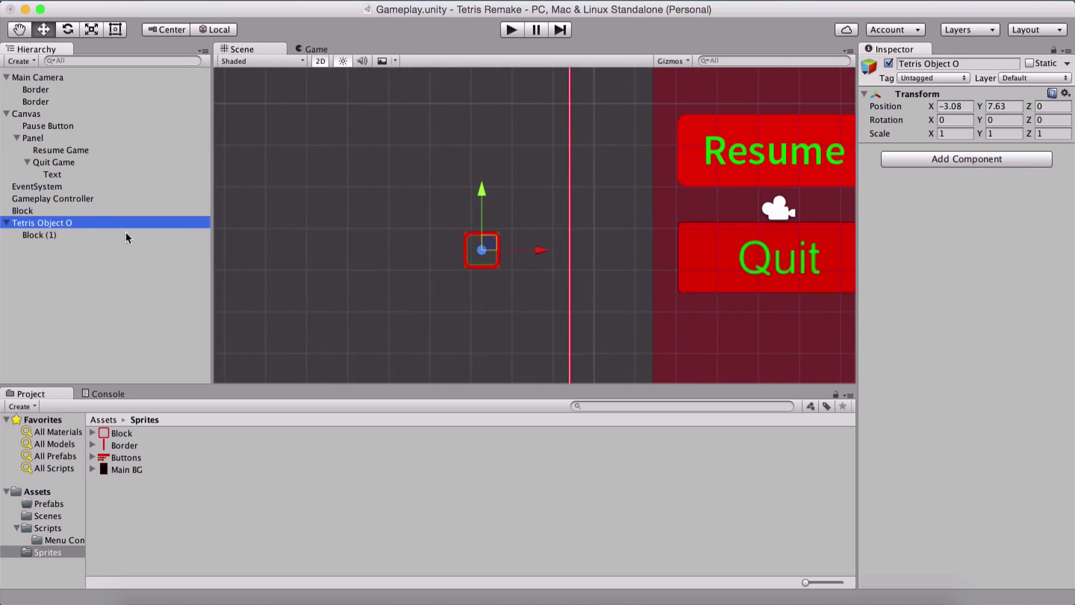
pyautogui.moveTo(482, 251); pyautogui.dragTo(411, 252)
pyautogui.click(63, 234)
pyautogui.press('super+d')
pyautogui.press('super+d')
pyautogui.press('super+d')
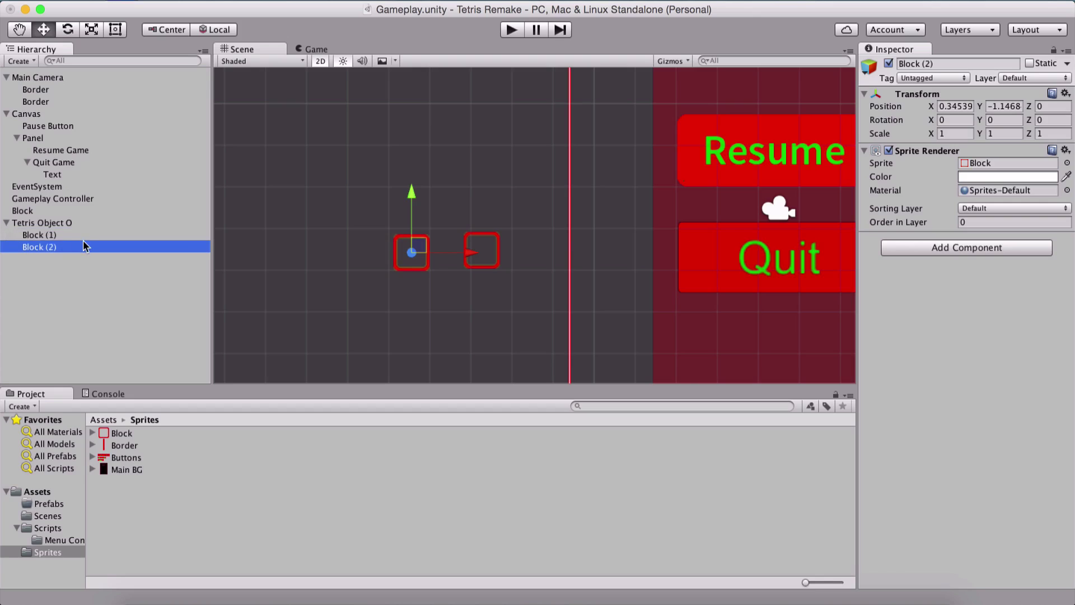
# Set the position of all four child blocks of Tetris Object O to X 0, Y 0
pyautogui.keyDown('shift'); pyautogui.click(50, 240); pyautogui.keyUp('shift')
pyautogui.click(966, 106)
pyautogui.write('0')
pyautogui.press('Tab')
pyautogui.write('0')
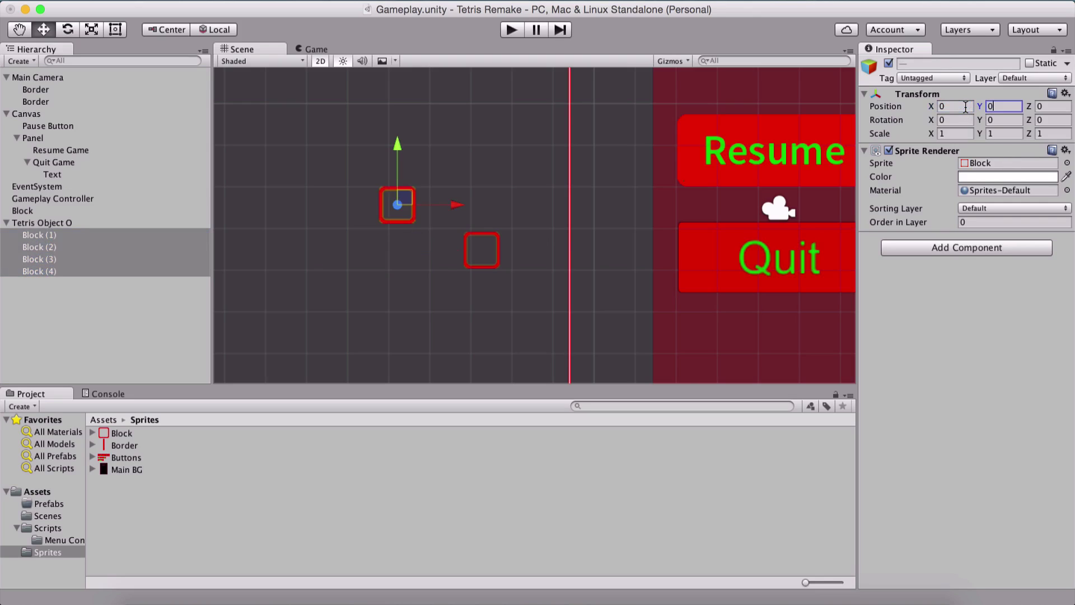
# Move Tetris Object O level with the loose Block, to about X -4.83, Y 6.56, and check Block (1)'s position values
pyautogui.click(73, 224)
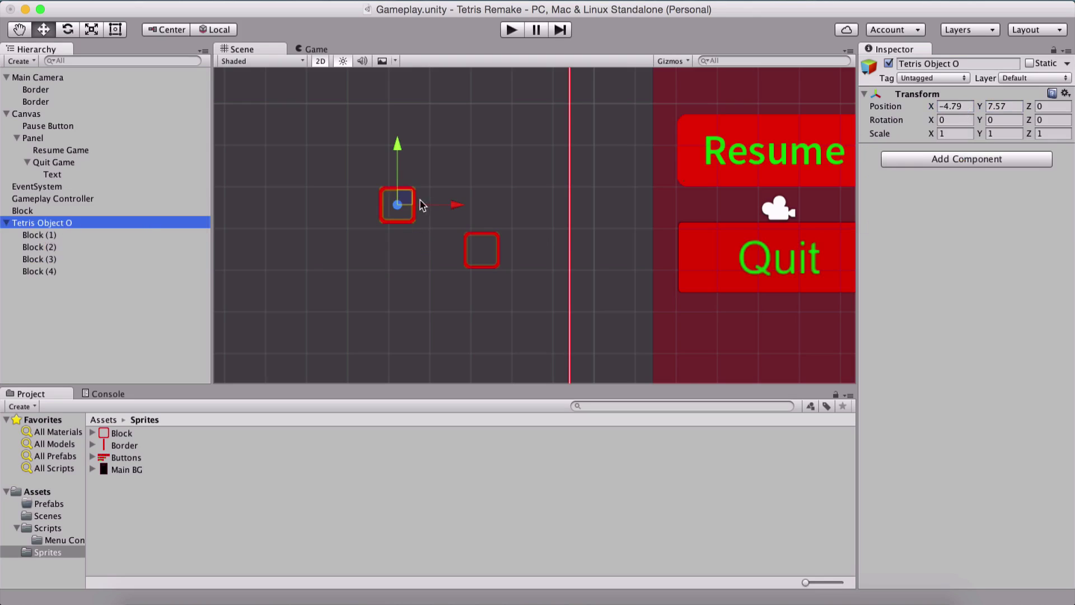
pyautogui.moveTo(404, 207); pyautogui.dragTo(400, 250)
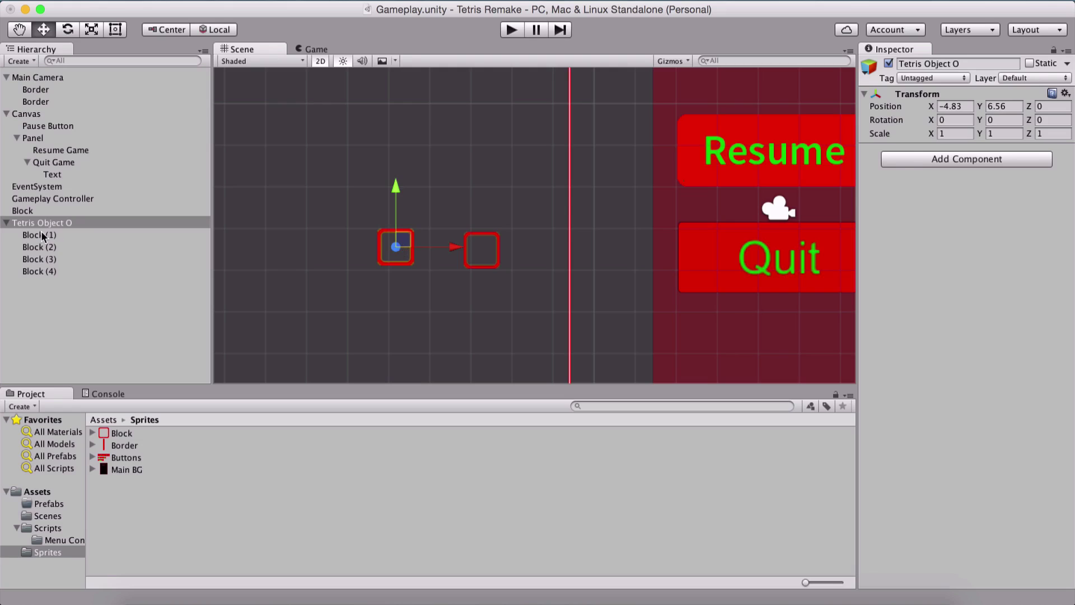
pyautogui.click(42, 235)
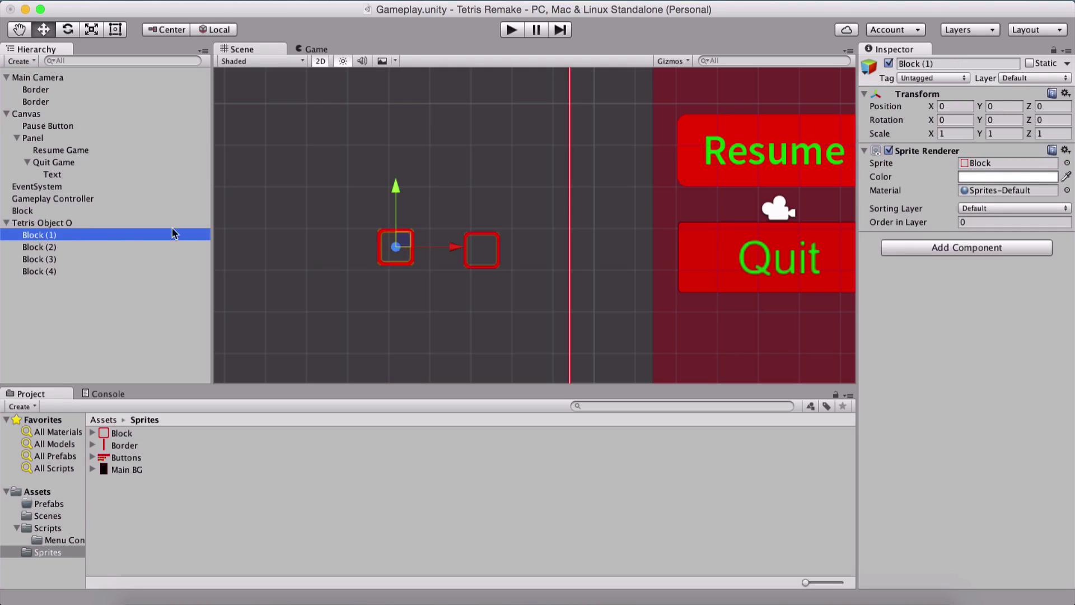
pyautogui.click(951, 106)
pyautogui.click(992, 107)
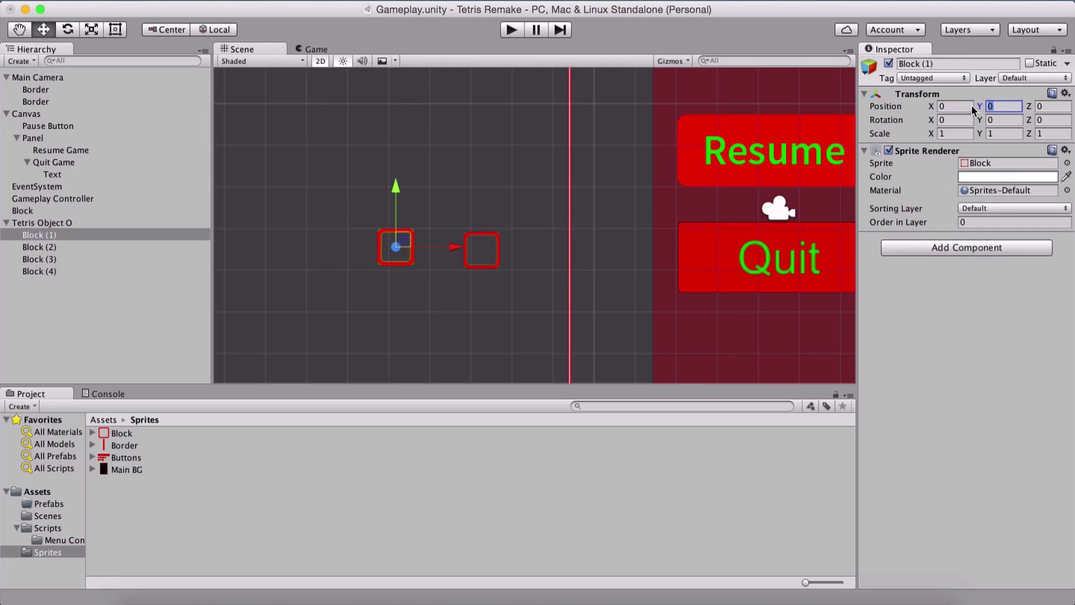
# Move Block (2) above Block (1) and set its Y position to 1
pyautogui.click(35, 247)
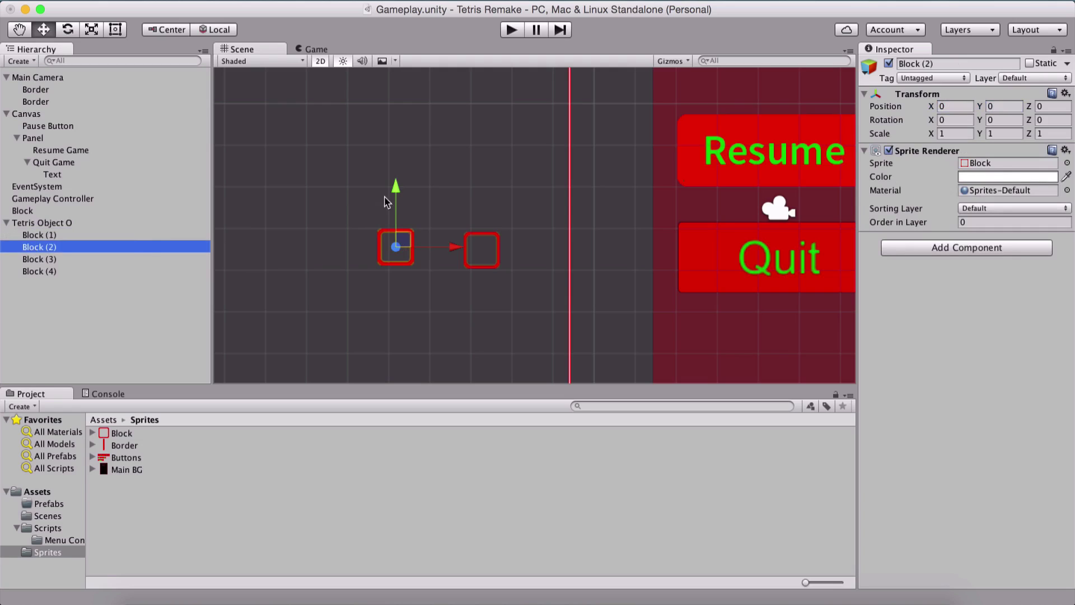
pyautogui.moveTo(396, 189); pyautogui.dragTo(401, 151)
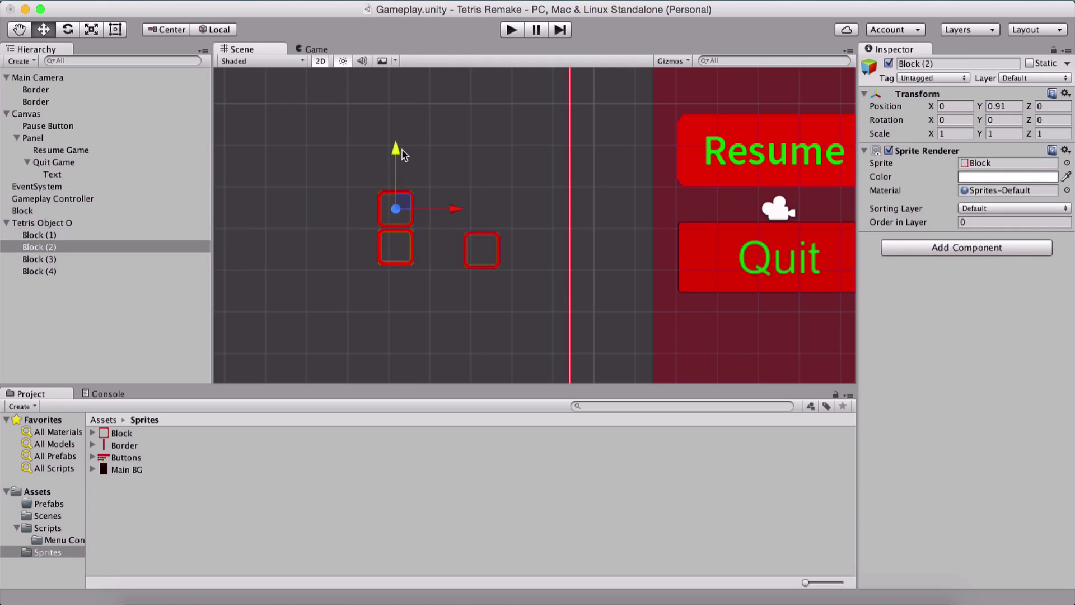
pyautogui.click(1004, 111)
pyautogui.write('1')
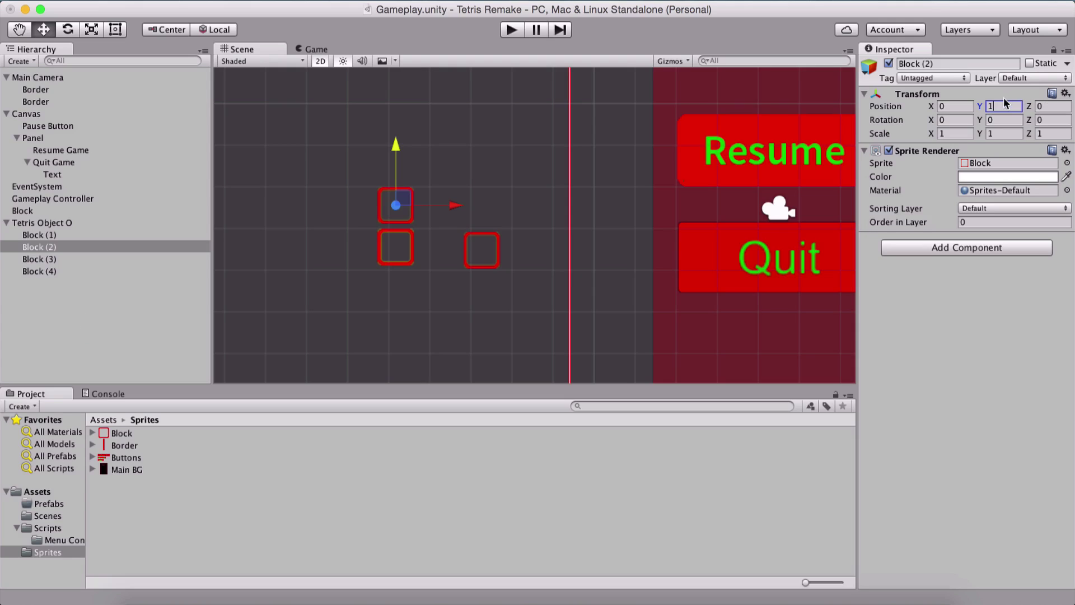
# Try a Y position of 1.12312 on Block (2) and restore it to 1
pyautogui.moveTo(1004, 104); pyautogui.dragTo(984, 105)
pyautogui.write('1.12312')
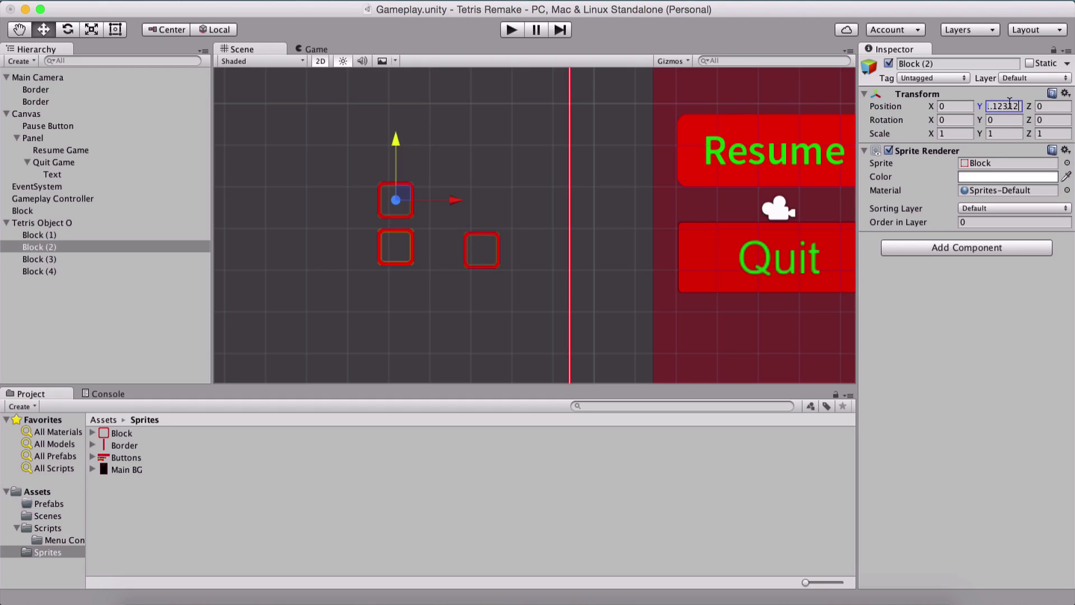
pyautogui.press('BackSpace')
pyautogui.press('BackSpace')
pyautogui.press('BackSpace')
pyautogui.press('BackSpace')
pyautogui.press('BackSpace')
pyautogui.press('BackSpace')
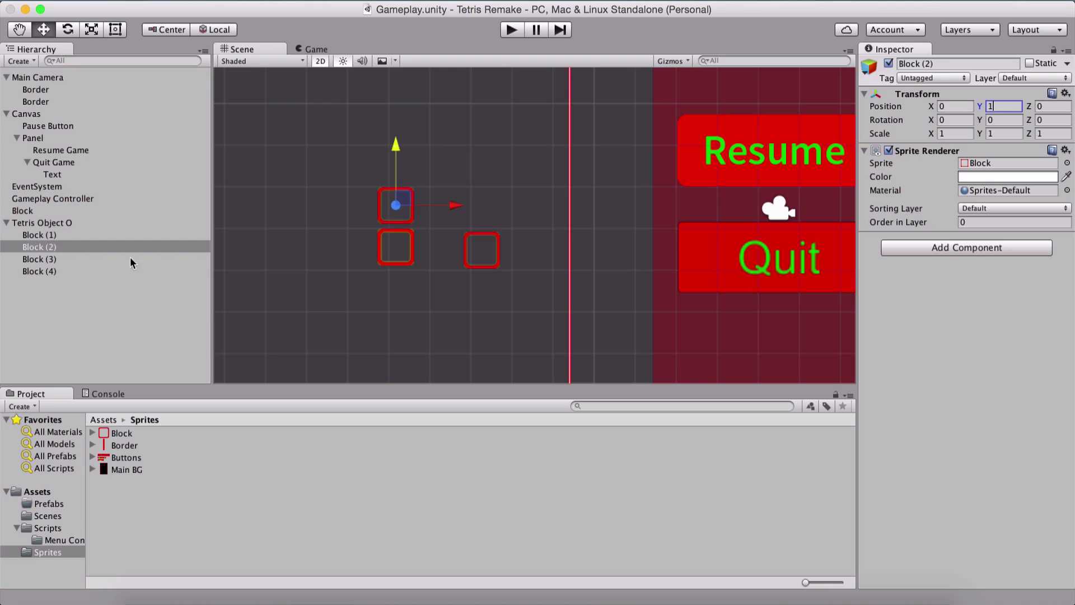
# Compare the X and Y position values of Block (1) and Block (2)
pyautogui.click(50, 235)
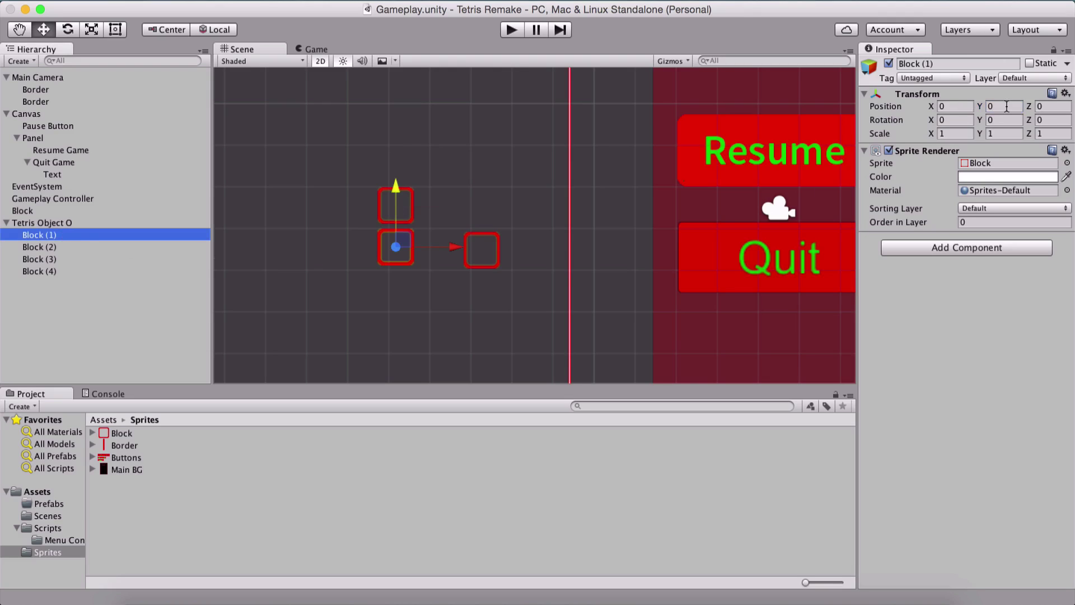
pyautogui.click(71, 247)
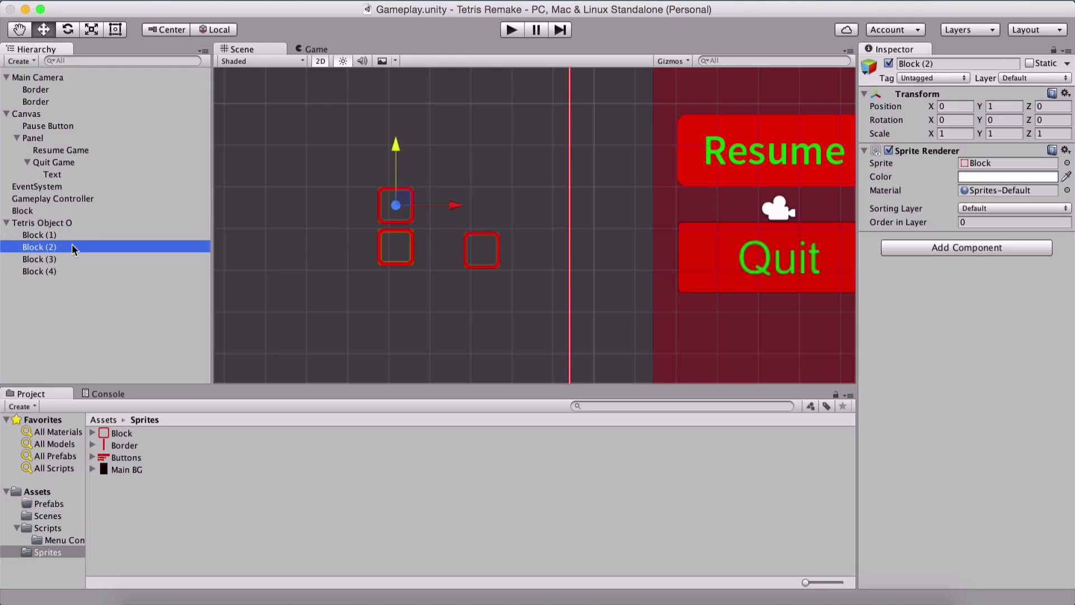
pyautogui.click(951, 106)
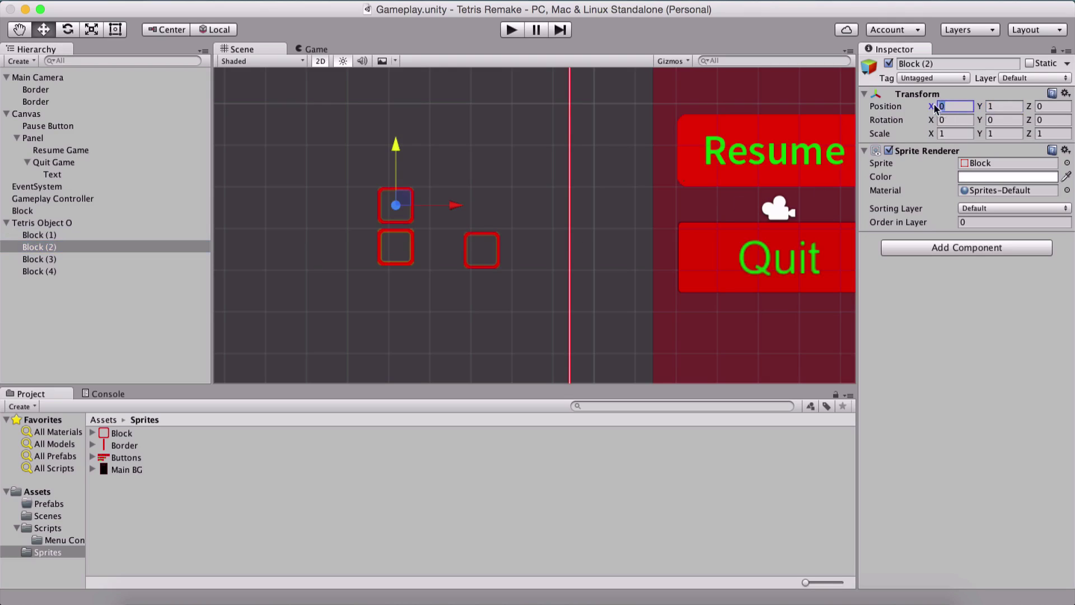
pyautogui.click(1007, 109)
# Move Block (3) beside Block (2) and set its position to X 1, Y 1
pyautogui.click(190, 259)
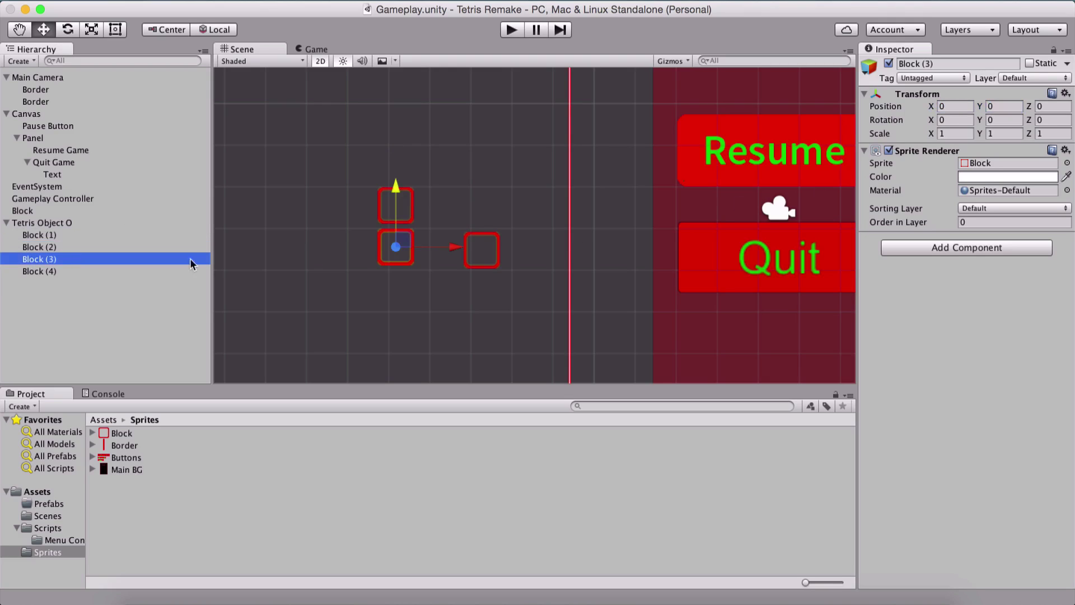
pyautogui.moveTo(416, 242); pyautogui.dragTo(448, 201)
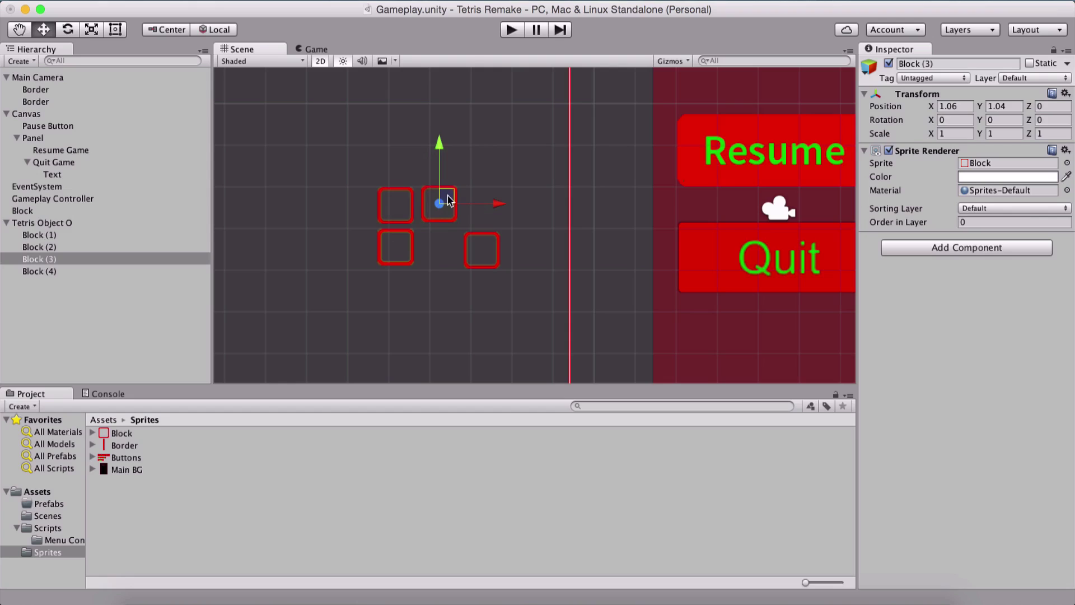
pyautogui.click(961, 108)
pyautogui.write('1')
pyautogui.click(1006, 105)
pyautogui.write('1')
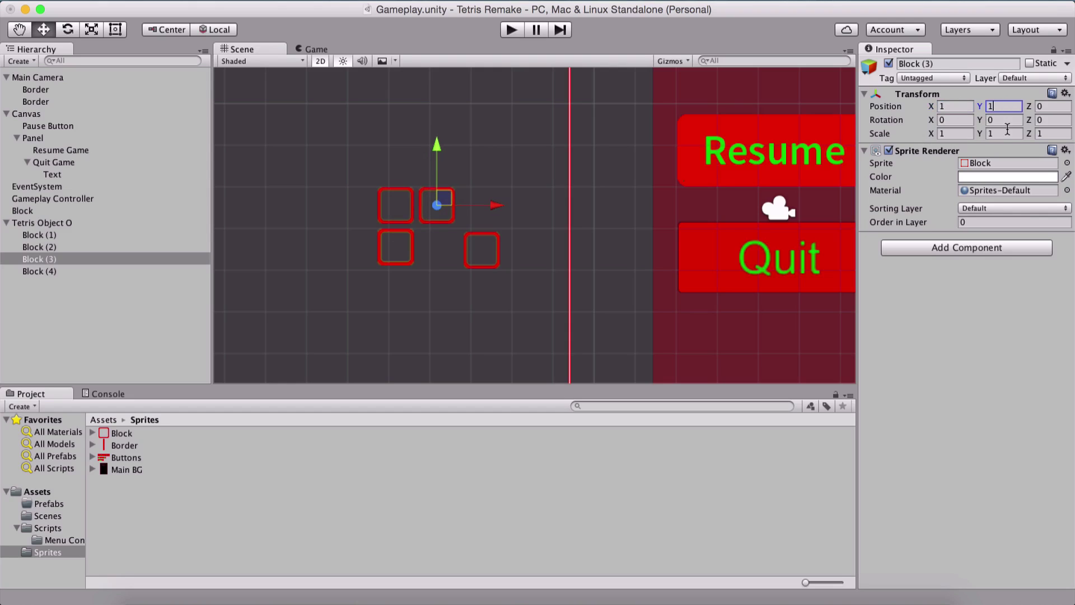
# Set Block (4)'s X position to 1 to complete the two-by-two square
pyautogui.click(33, 271)
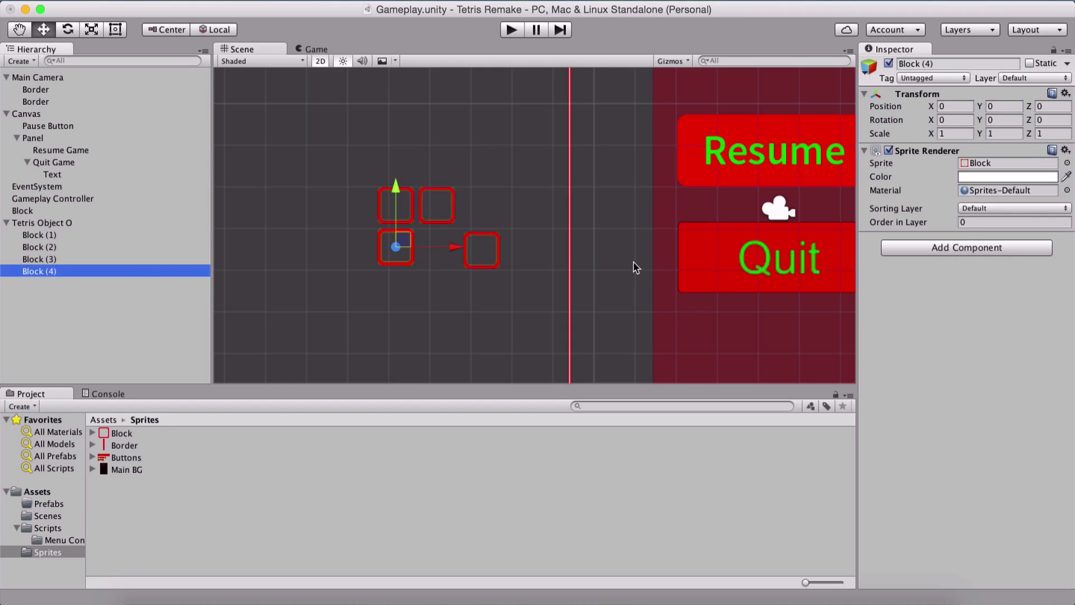
pyautogui.click(961, 107)
pyautogui.write('1')
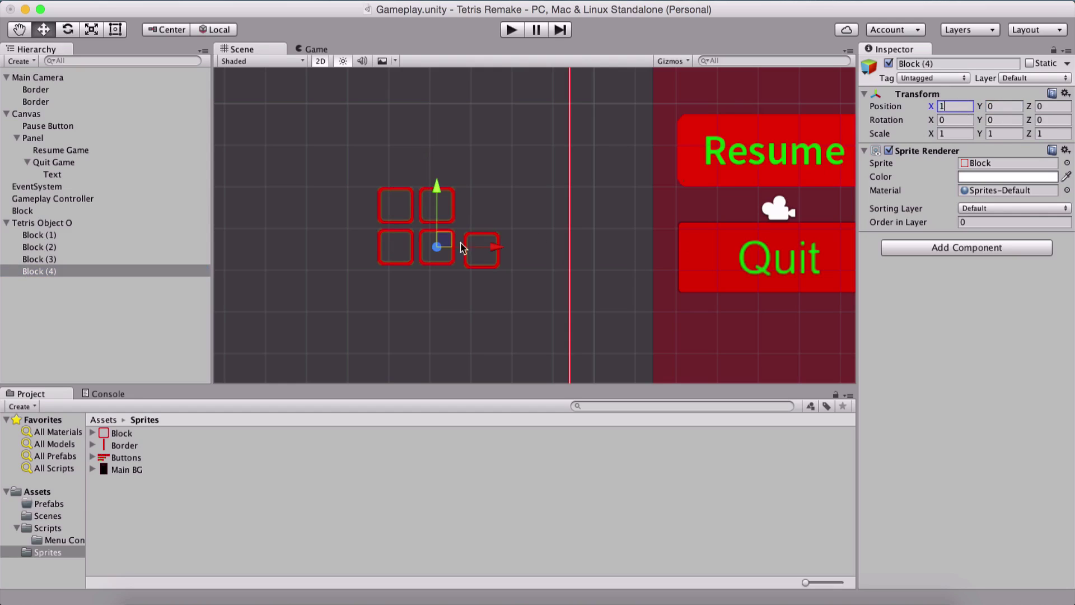
# Move the whole Tetris Object O between the borders, just below the pause panel, to about X 2.04, Y 0.99
pyautogui.click(42, 223)
pyautogui.moveTo(424, 218); pyautogui.dragTo(627, 343)
pyautogui.scroll(-3, 640, 297)
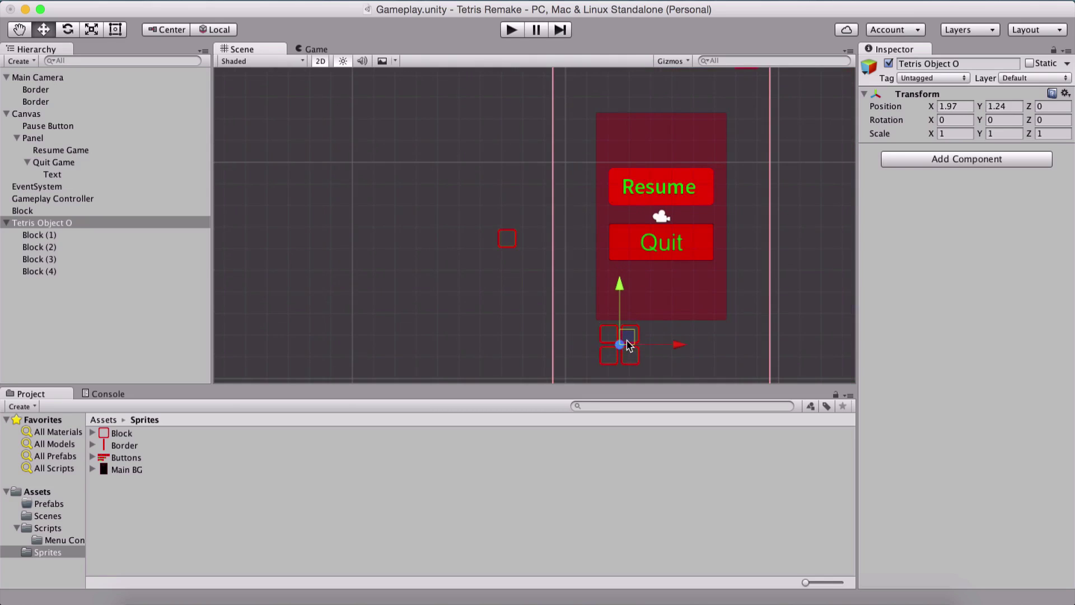
# Examine the piece in the Game view, the Main Camera's Size and the first Border's X position
pyautogui.click(317, 50)
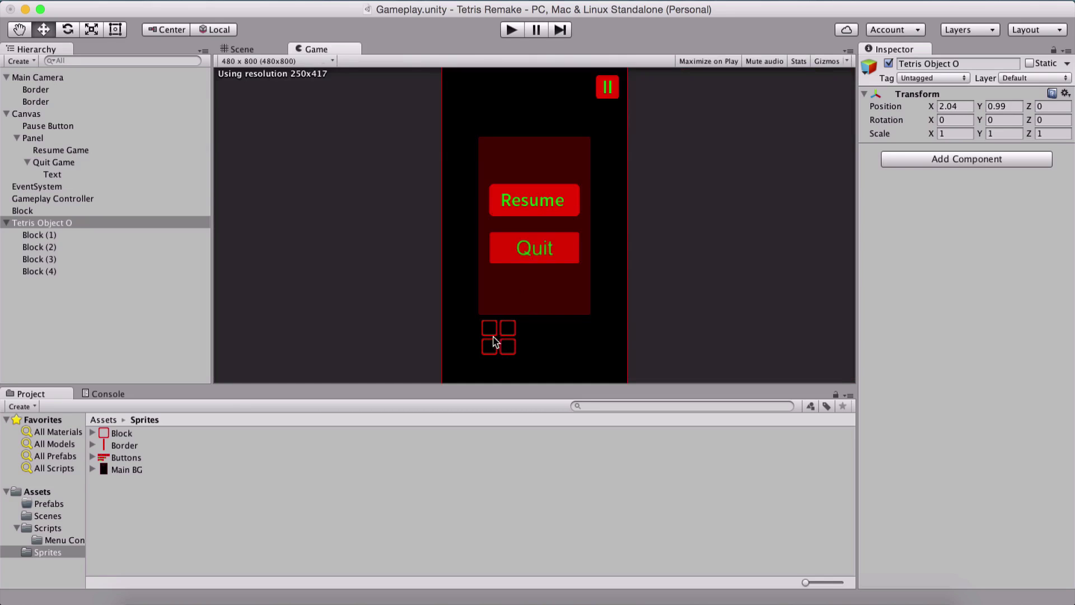
pyautogui.click(34, 77)
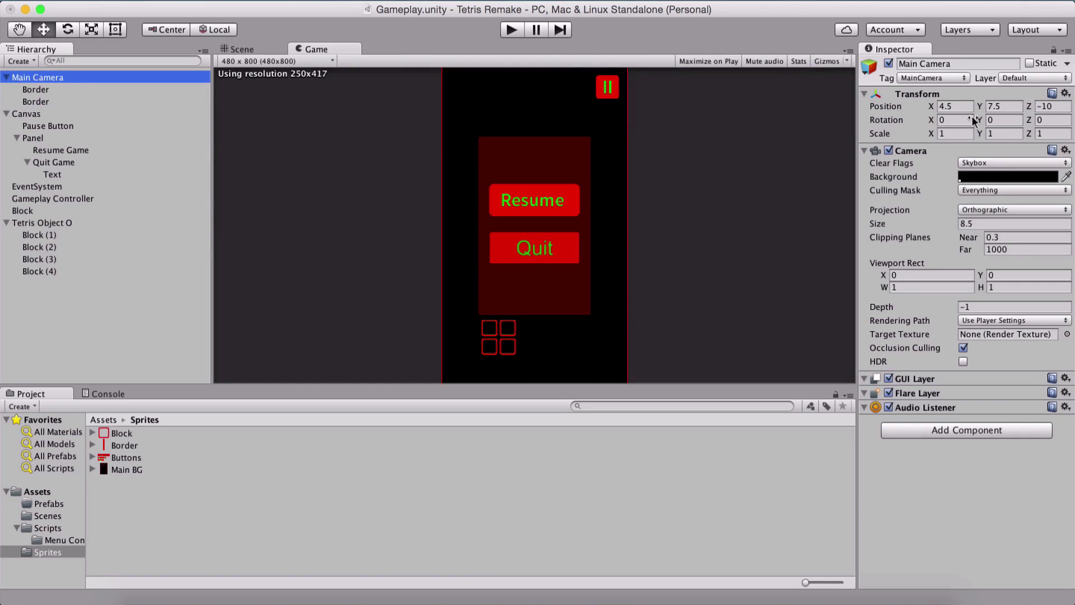
pyautogui.click(955, 221)
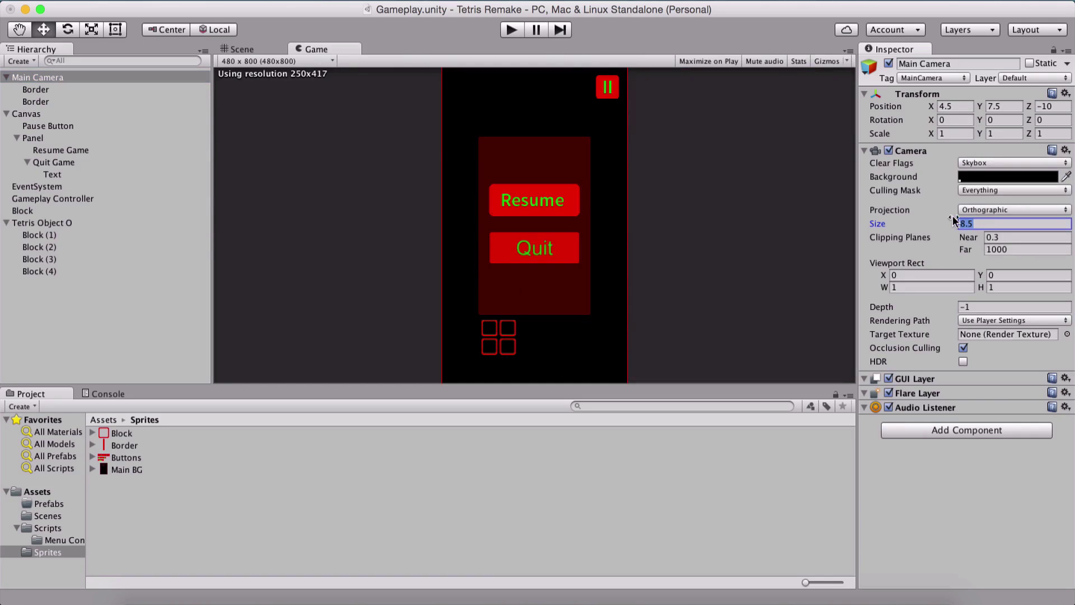
pyautogui.click(50, 90)
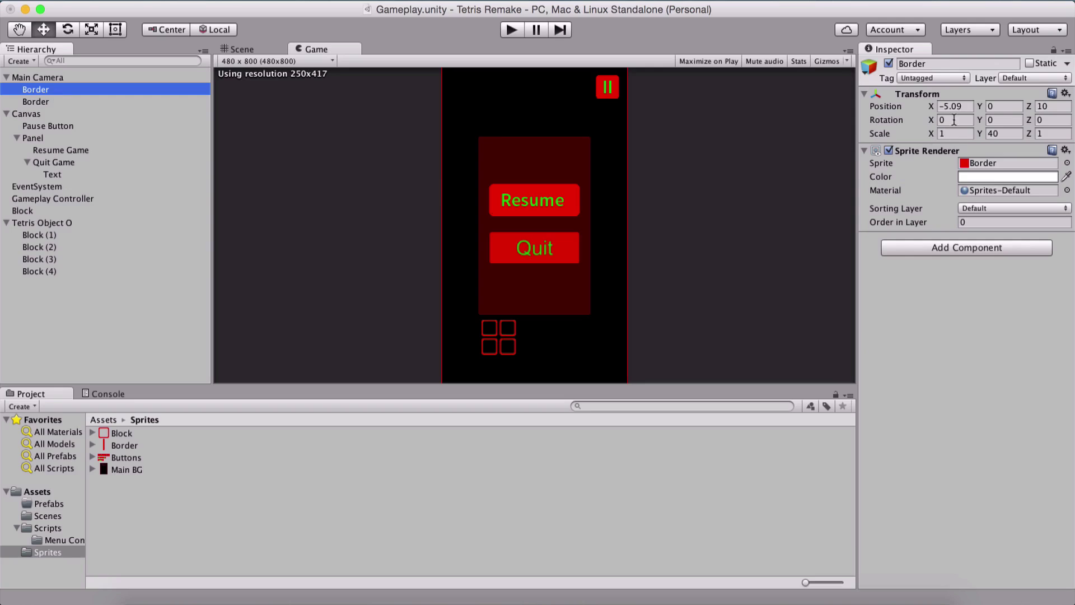
pyautogui.click(943, 106)
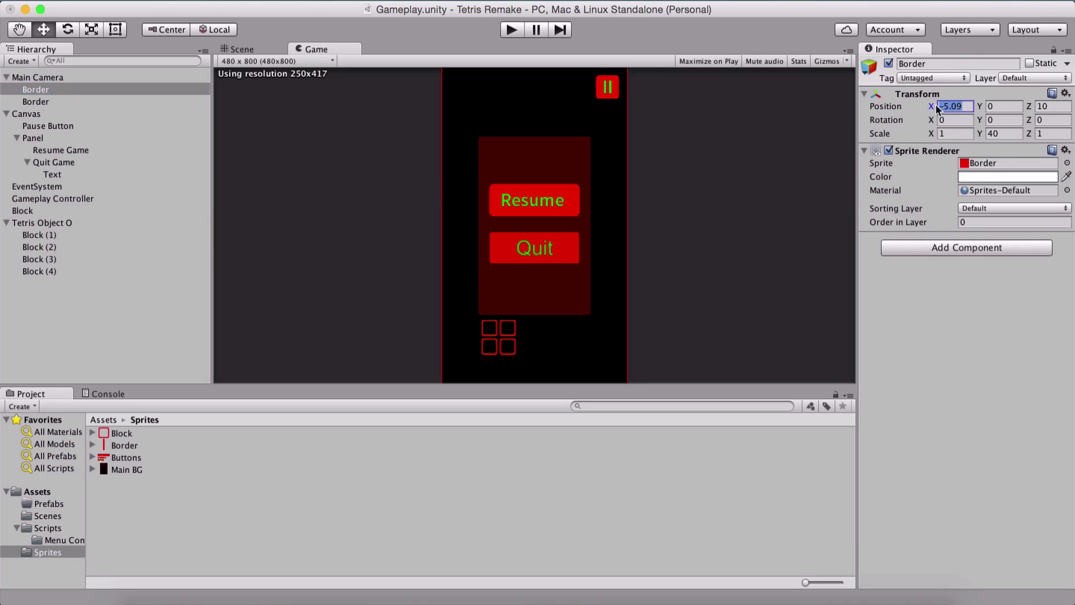
# Check the second Border's X position and return to the Scene view
pyautogui.click(75, 101)
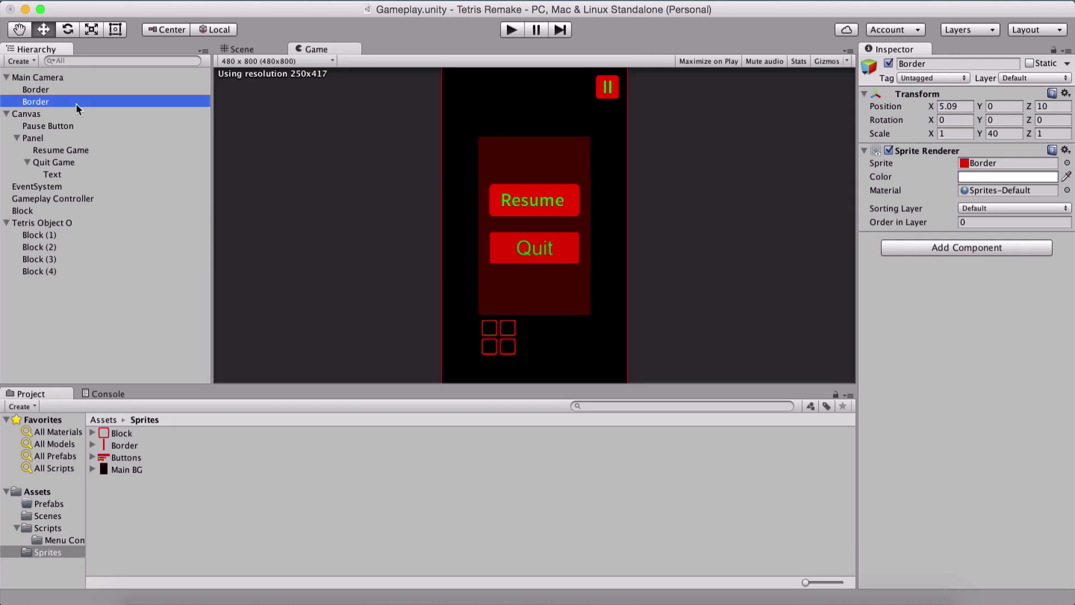
pyautogui.click(966, 106)
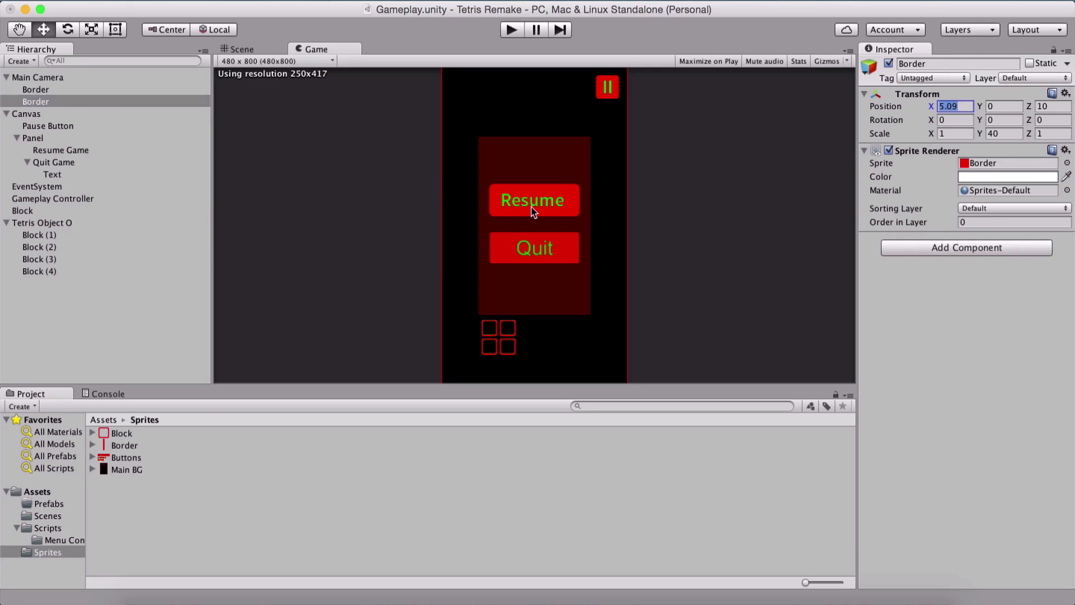
pyautogui.click(236, 49)
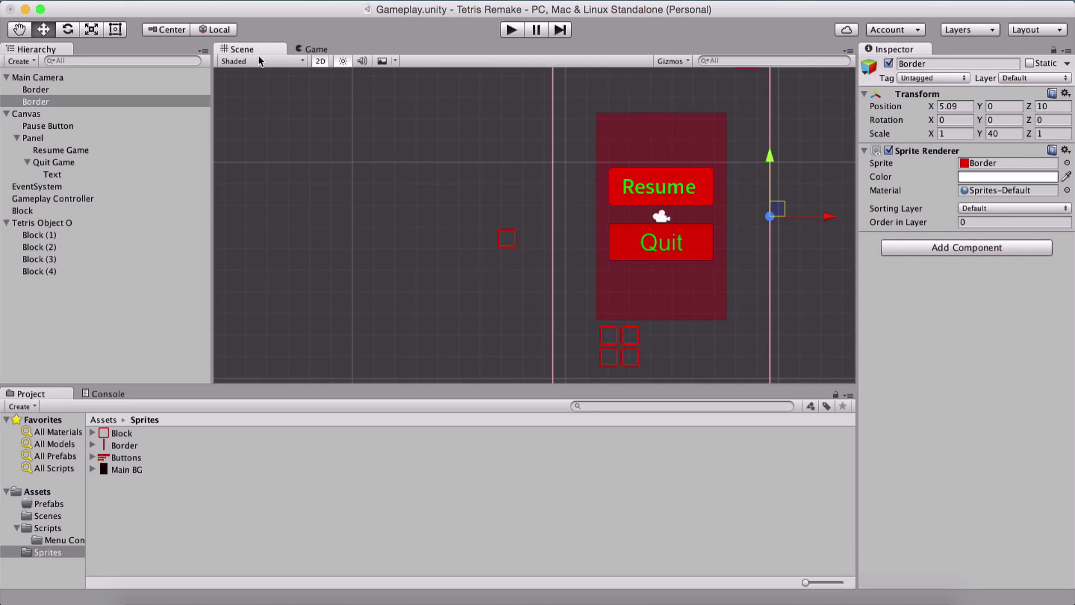
# Move Tetris Object O slightly lower, to about X 2.15, Y 0.5, and check it in the Game view
pyautogui.click(45, 212)
pyautogui.click(45, 223)
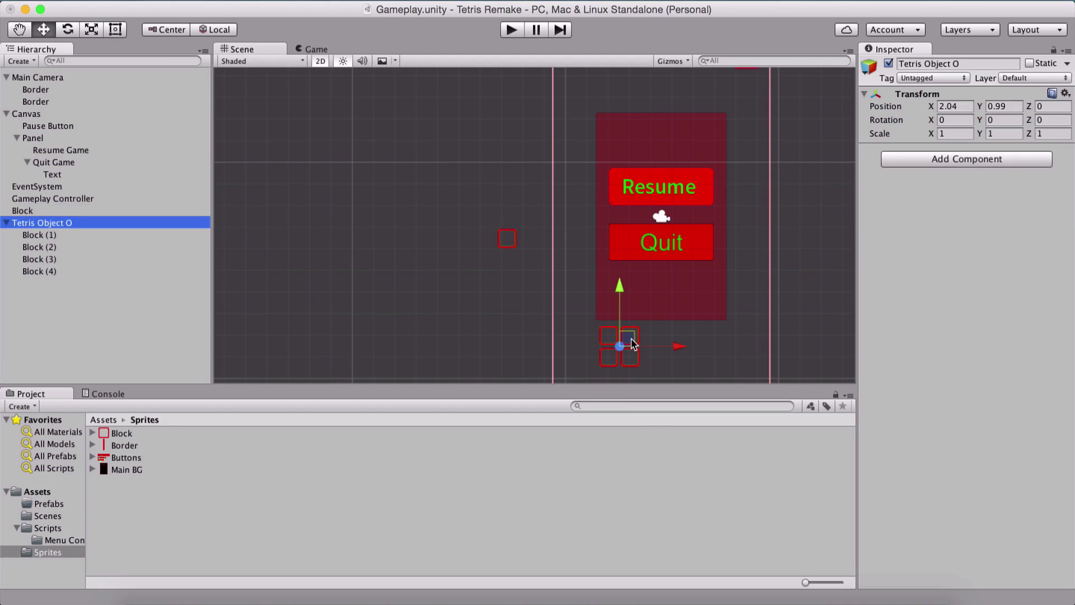
pyautogui.moveTo(633, 342)
pyautogui.mouseDown()
pyautogui.moveTo(594, 340)
pyautogui.moveTo(632, 354)
pyautogui.mouseUp()
pyautogui.click(321, 61)
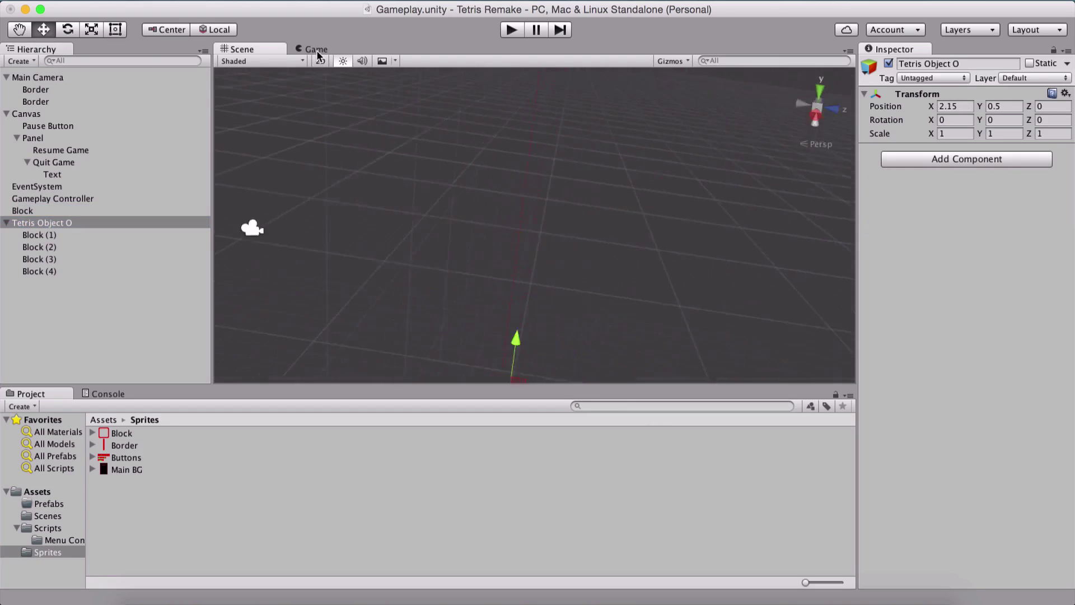
pyautogui.press('t')
pyautogui.click(315, 49)
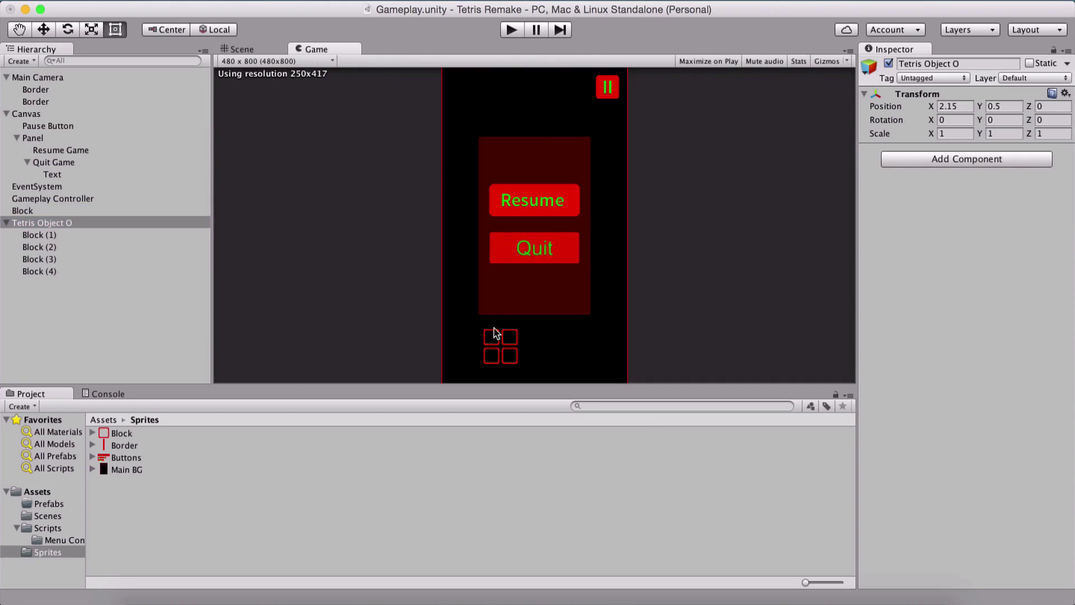
# Move Tetris Object O outside the borders in the Scene view, to about X -7.85, Y 5.04
pyautogui.click(256, 49)
pyautogui.click(69, 223)
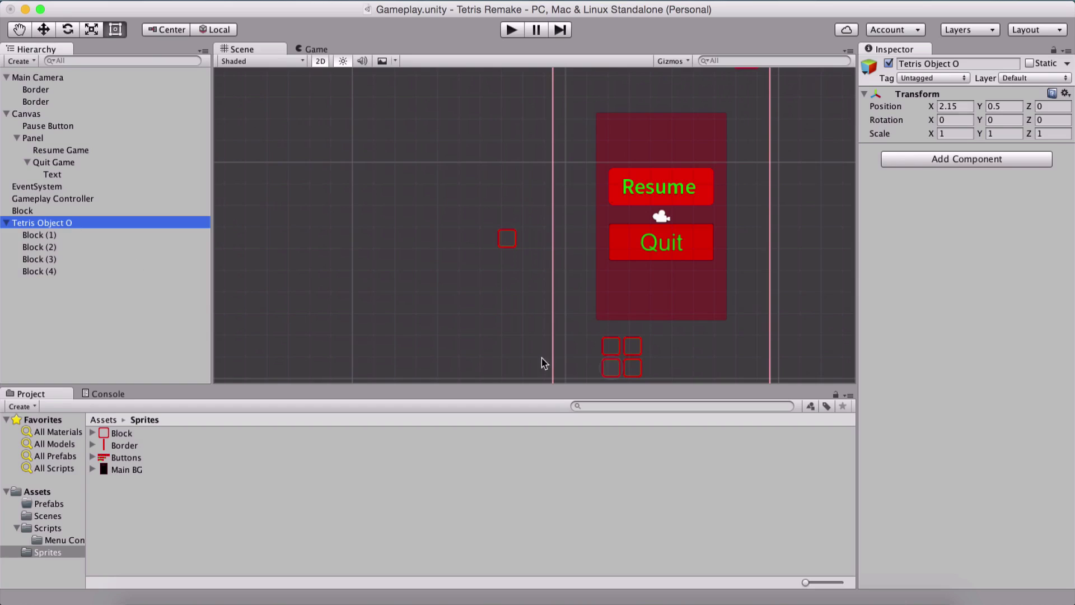
pyautogui.click(52, 35)
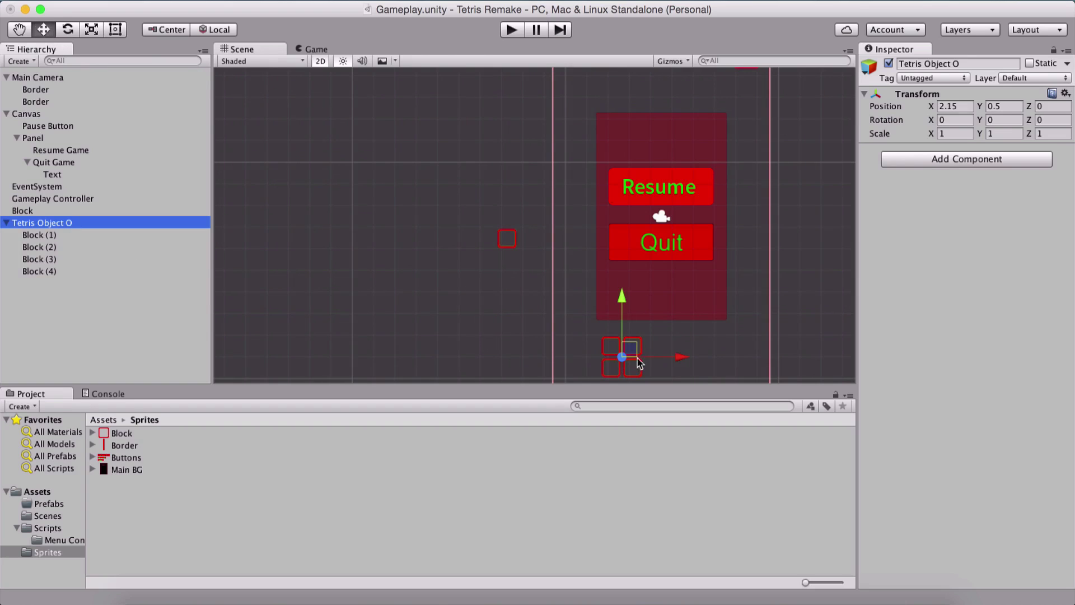
pyautogui.moveTo(628, 356); pyautogui.dragTo(411, 249)
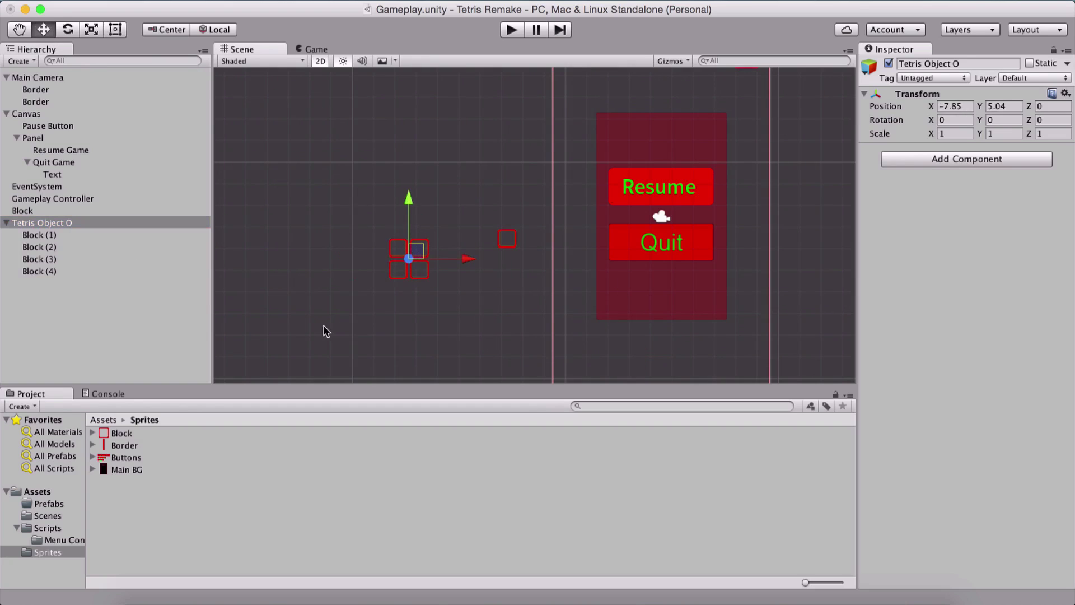
# Save Tetris Object O as a prefab in the Prefabs folder and delete its instance from the scene
pyautogui.click(104, 420)
pyautogui.doubleClick(130, 434)
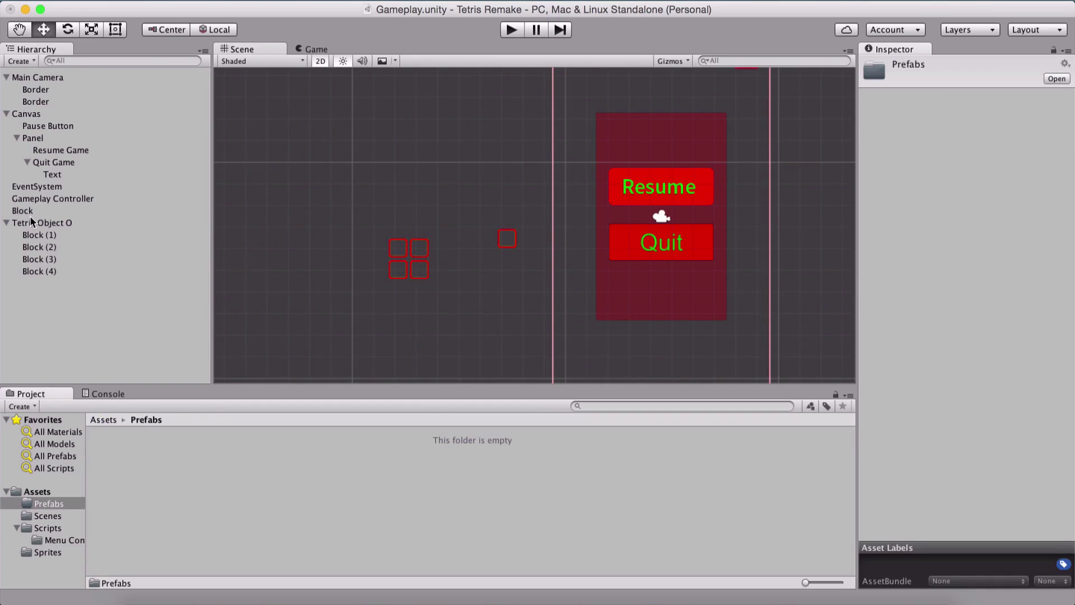
pyautogui.moveTo(31, 222); pyautogui.dragTo(180, 464)
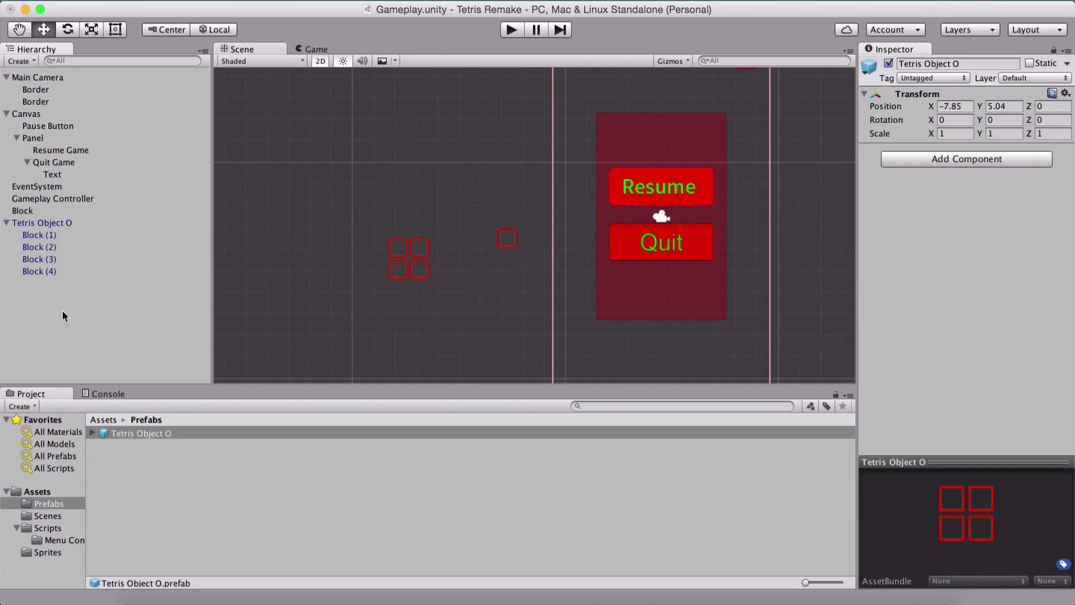
pyautogui.click(43, 223)
pyautogui.press('Delete')
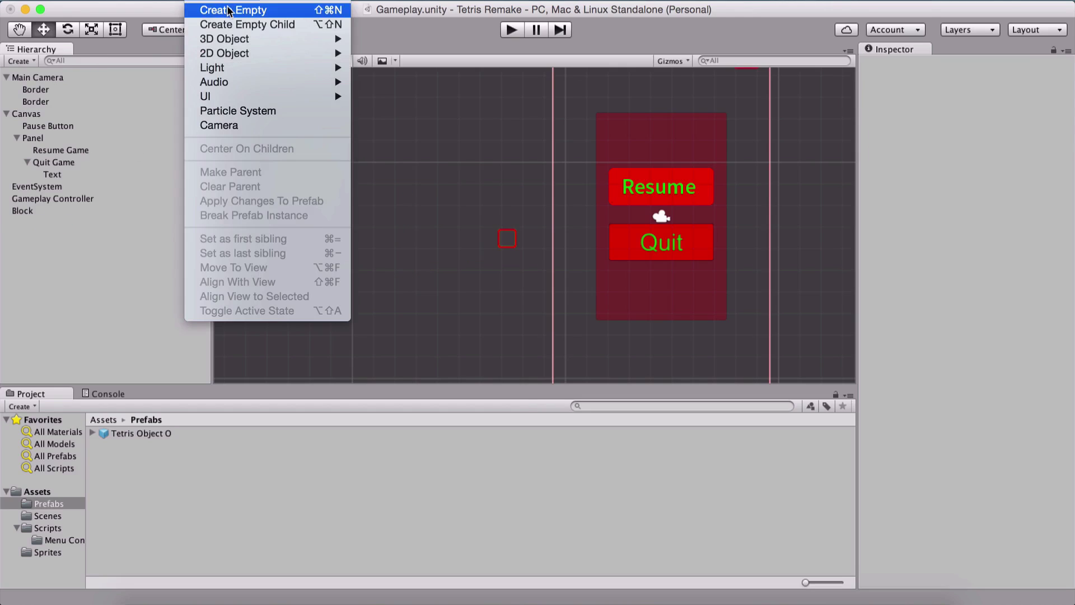
# Create an empty game object and name it Tetris Object I
pyautogui.click(230, 8)
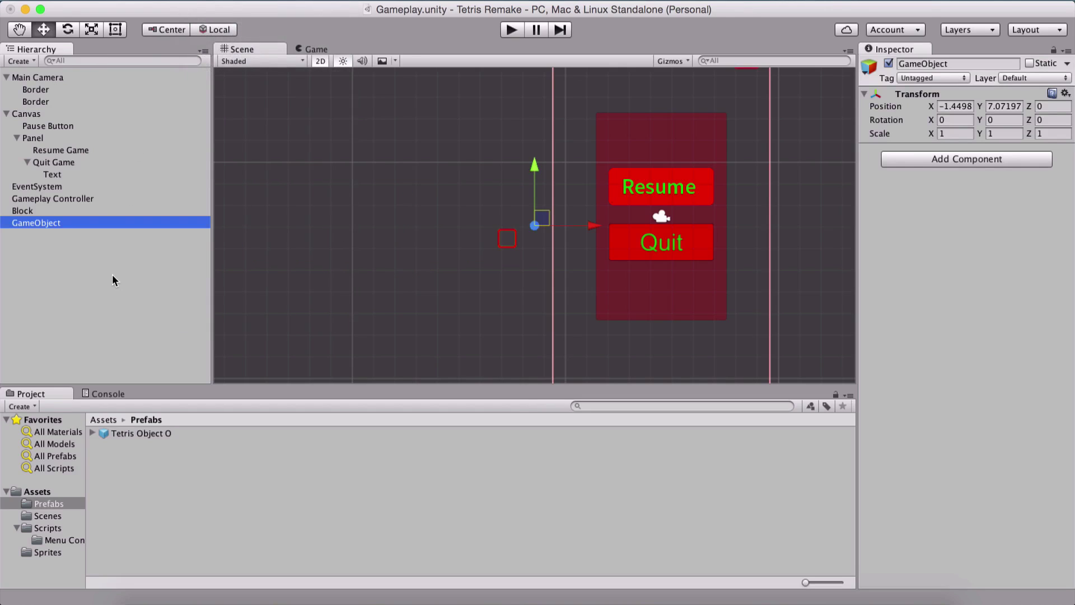
pyautogui.press('Return')
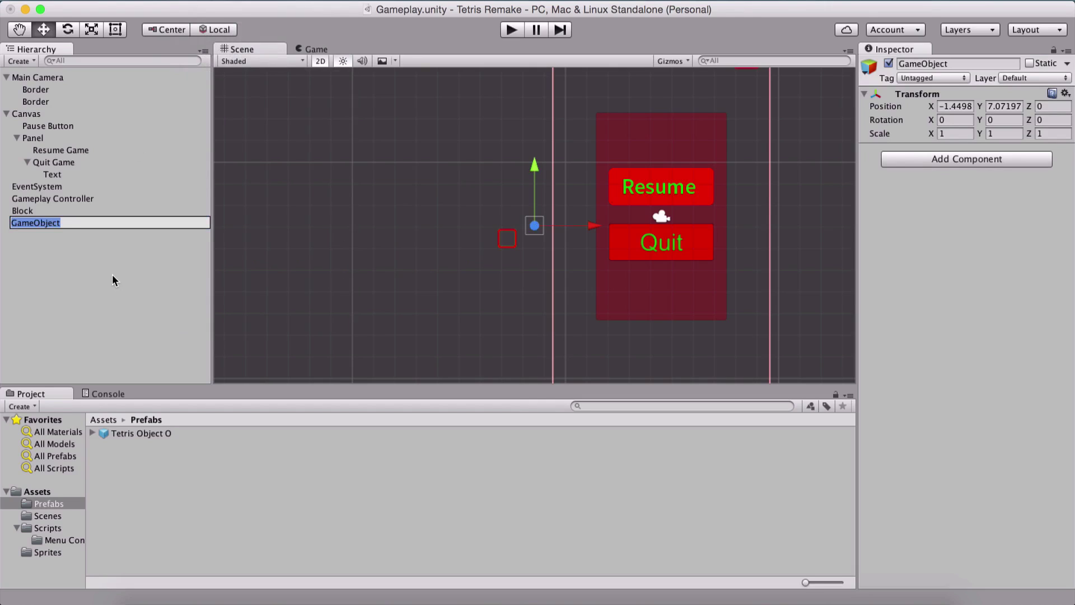
pyautogui.write('Tetris')
pyautogui.press('BackSpace')
pyautogui.press('BackSpace')
pyautogui.press('BackSpace')
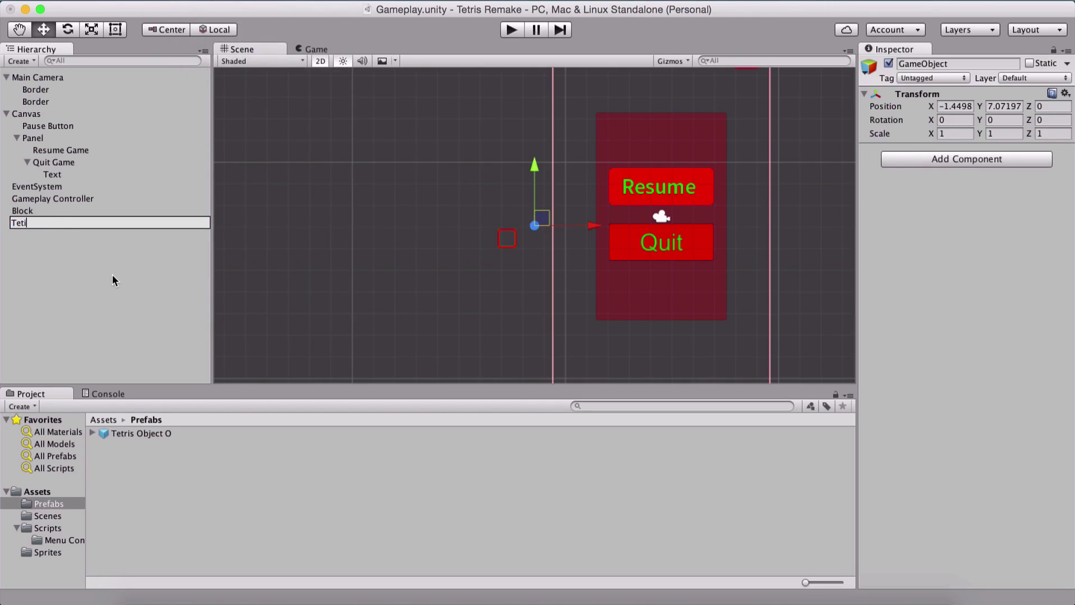
pyautogui.write('ris Object I')
pyautogui.press('Return')
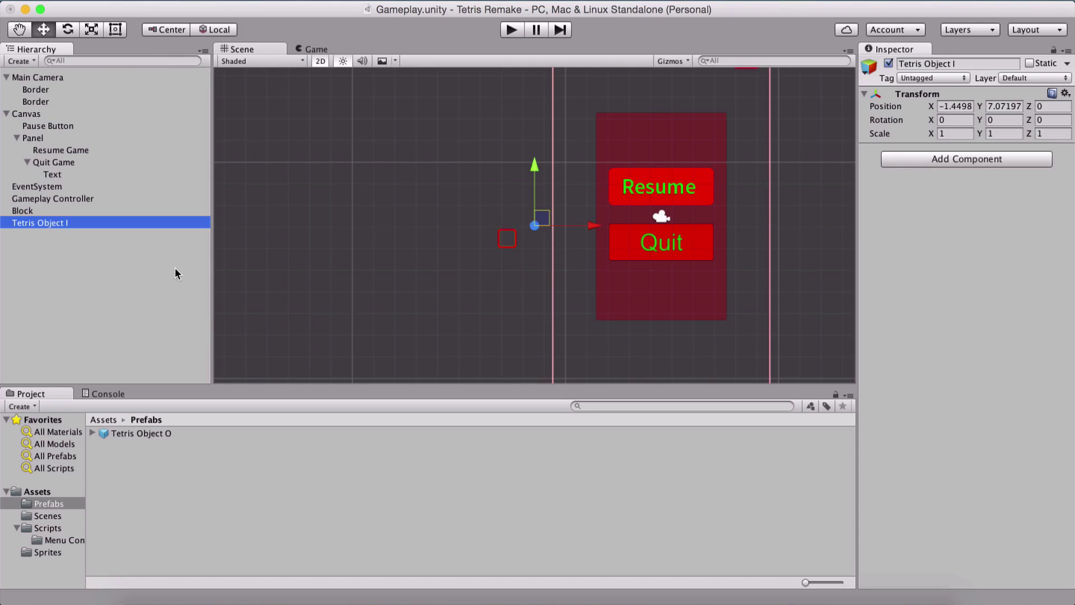
# Duplicate the Block sprite and make the copy a child of Tetris Object I
pyautogui.click(34, 212)
pyautogui.press('super+d')
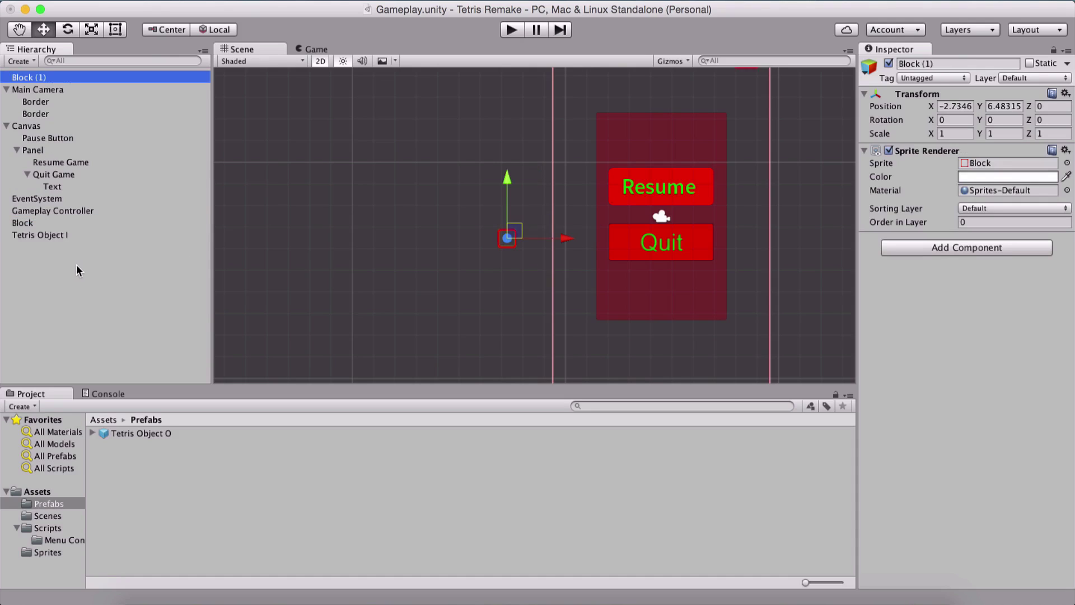
pyautogui.moveTo(34, 77); pyautogui.dragTo(97, 226)
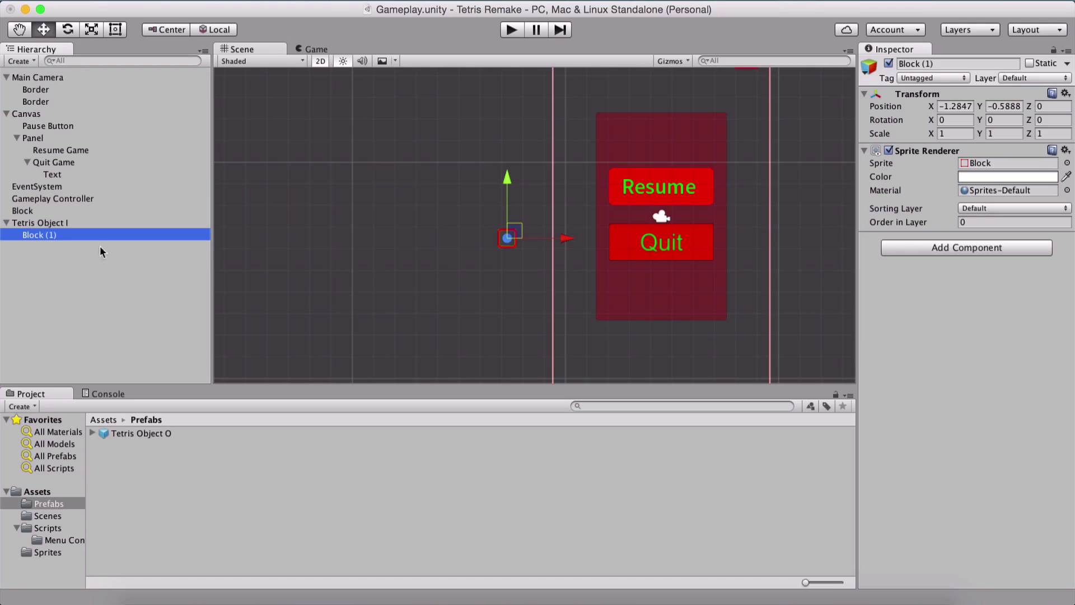
# Duplicate Block (1) three times inside Tetris Object I
pyautogui.press('Return')
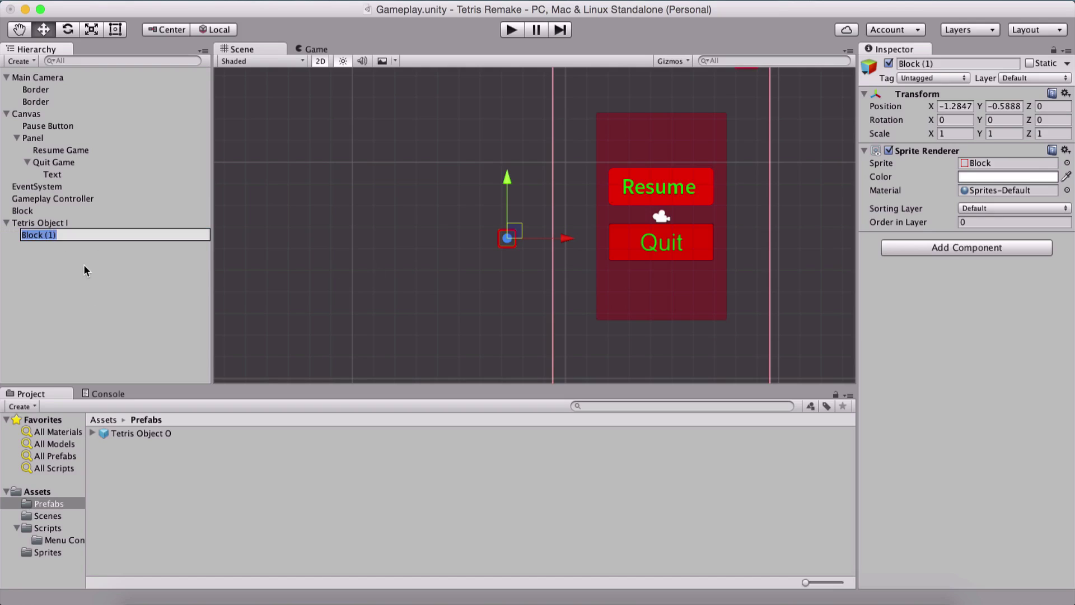
pyautogui.click(78, 258)
pyautogui.click(74, 236)
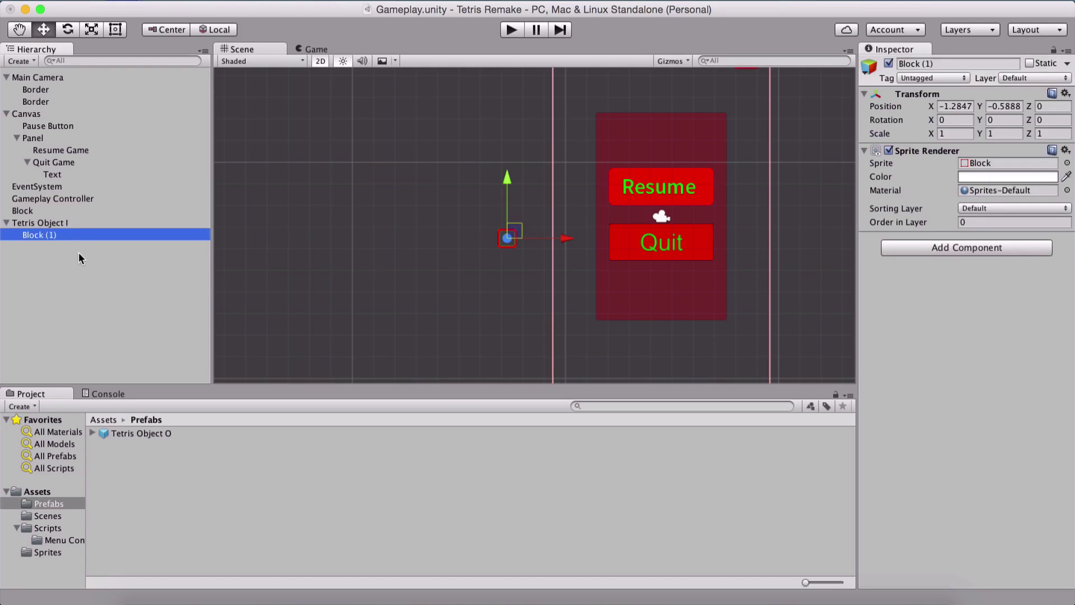
pyautogui.press('super+d')
pyautogui.press('super+d')
pyautogui.press('super+d')
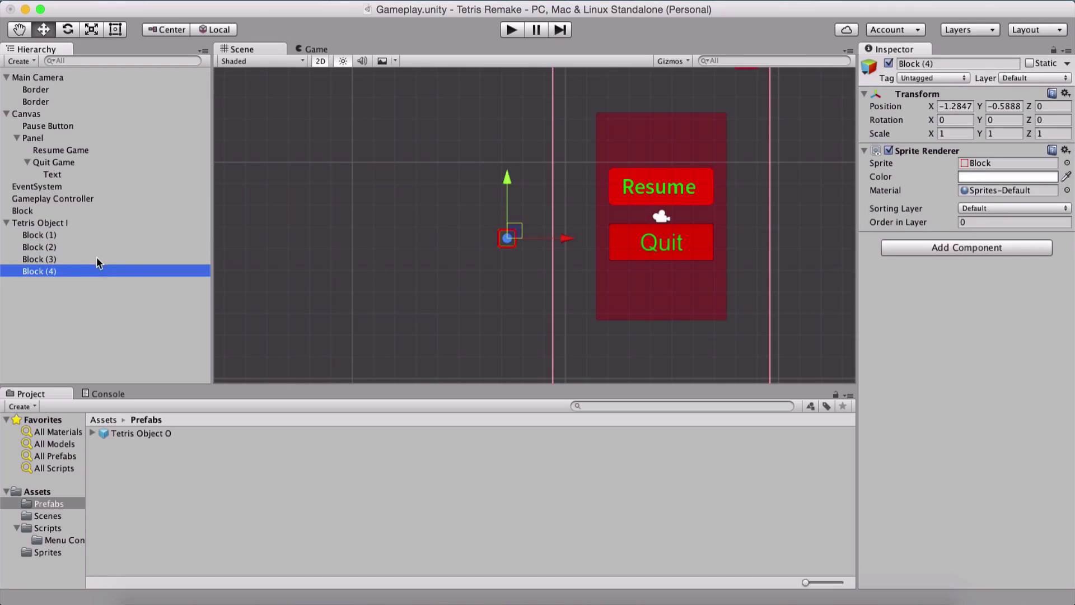
# Set all four child blocks' positions to X 0, Y 0 and move Tetris Object I to about X -5.43, Y 7.28
pyautogui.keyDown('shift'); pyautogui.click(58, 234); pyautogui.keyUp('shift')
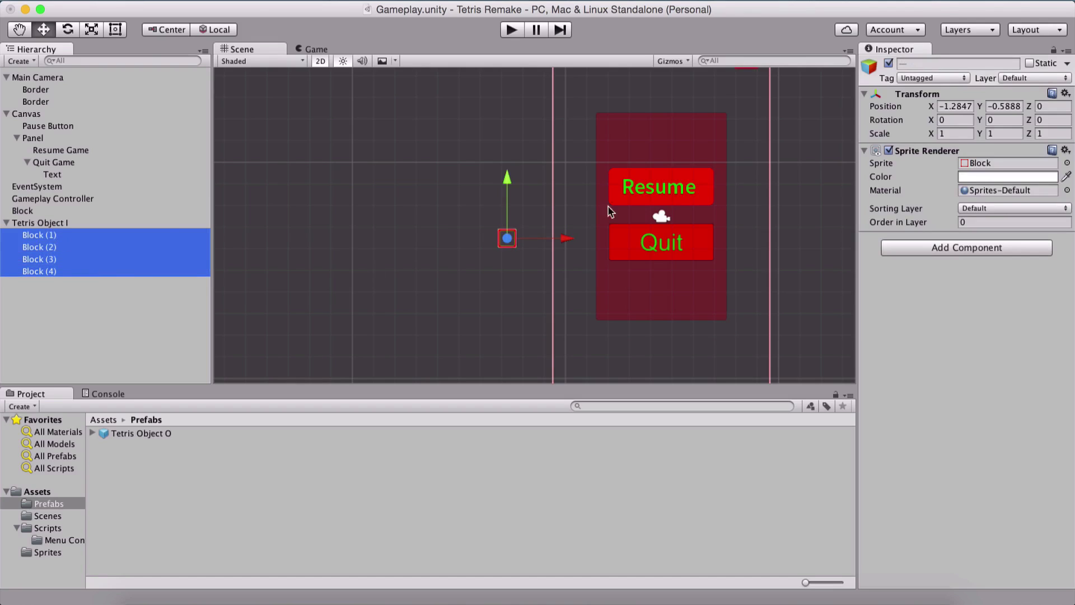
pyautogui.click(961, 106)
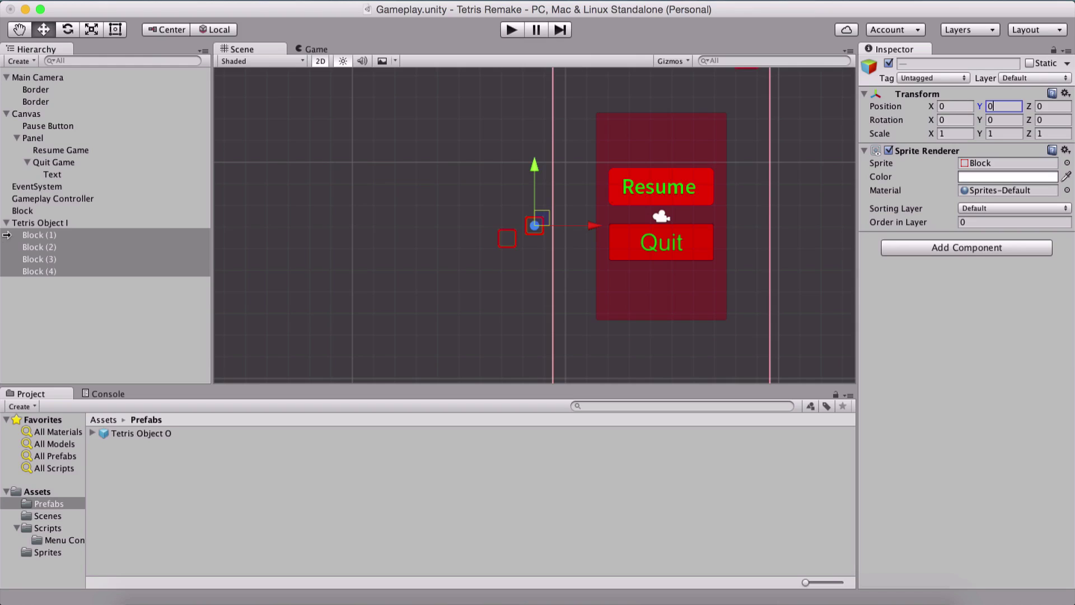
pyautogui.click(155, 226)
pyautogui.moveTo(531, 225); pyautogui.dragTo(446, 218)
pyautogui.scroll(3, 465, 223)
# Set Block (2)'s Y position to 1 to stack it above Block (1)
pyautogui.click(72, 235)
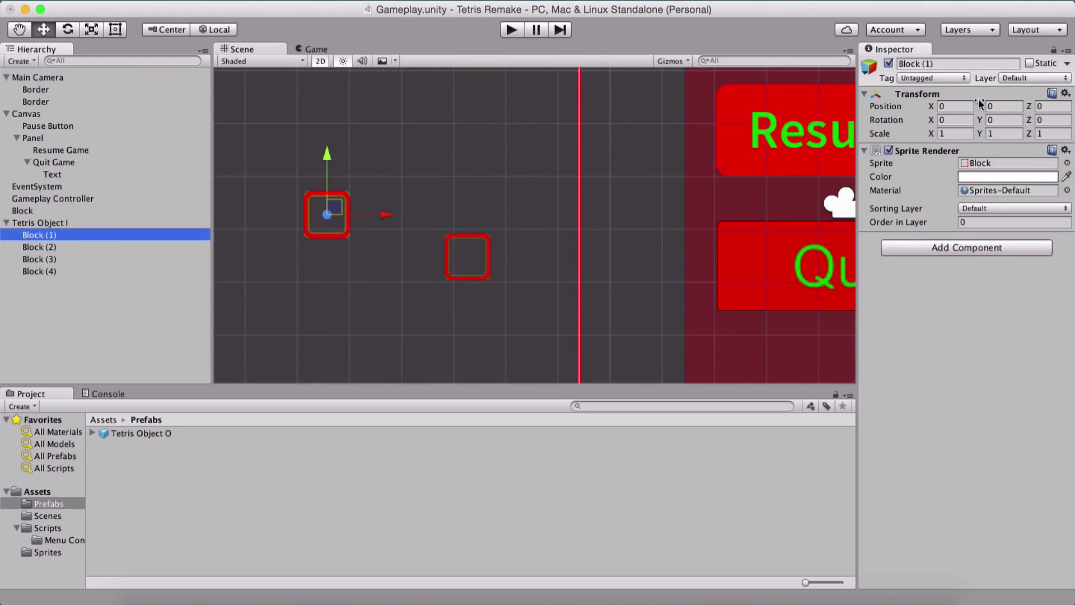
pyautogui.click(51, 248)
pyautogui.click(1007, 109)
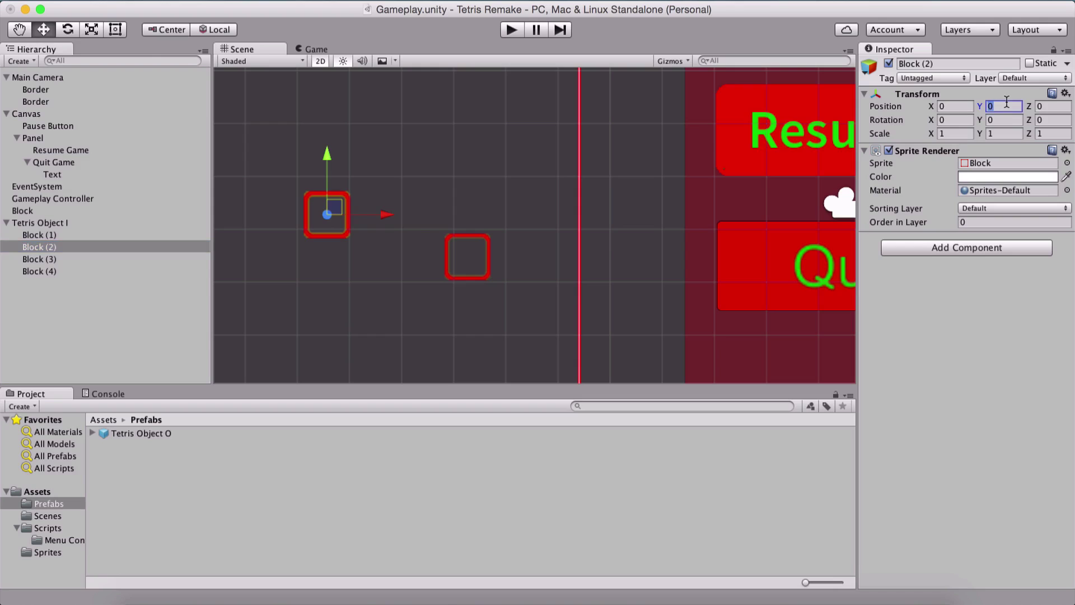
pyautogui.write('1')
pyautogui.scroll(-2, 331, 162)
pyautogui.moveTo(331, 163); pyautogui.dragTo(379, 224, button='middle')
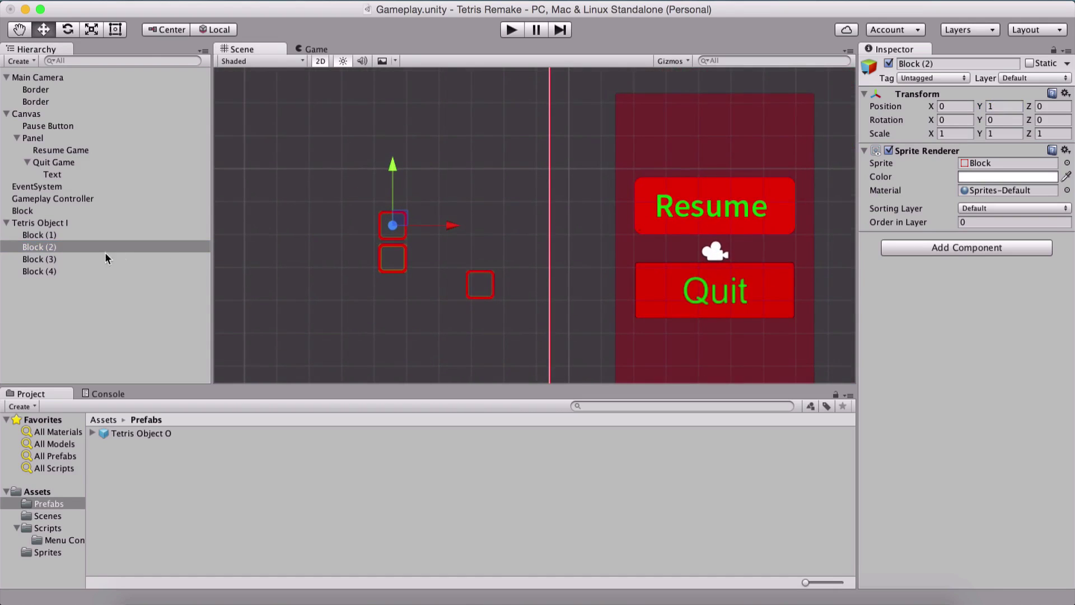
# Complete the vertical column by setting Block (3)'s Y position to 2 and Block (4)'s Y position to 3
pyautogui.click(78, 258)
pyautogui.click(1004, 106)
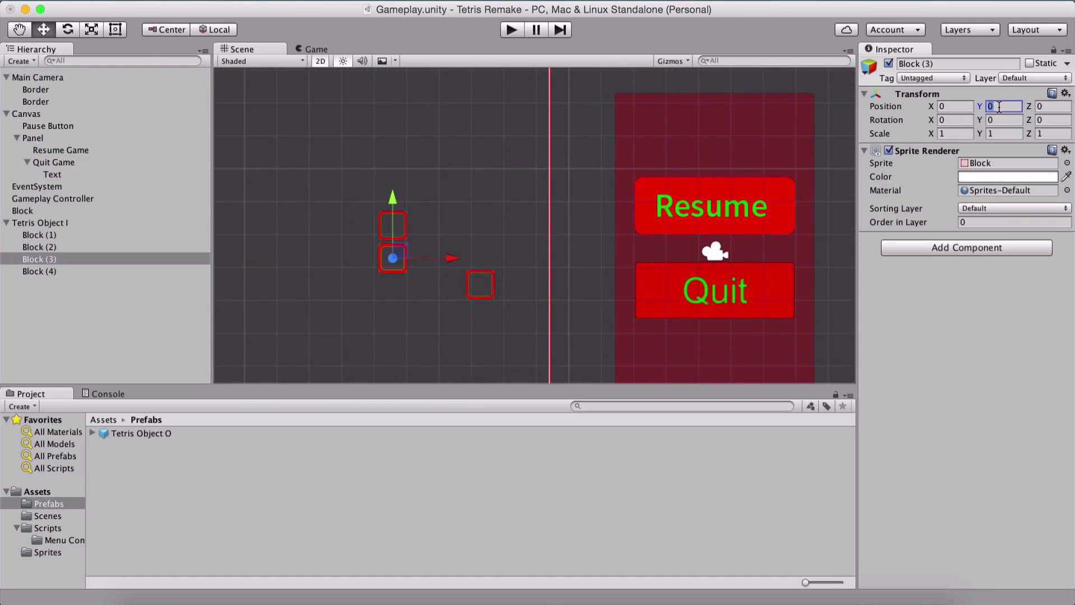
pyautogui.write('2')
pyautogui.click(45, 269)
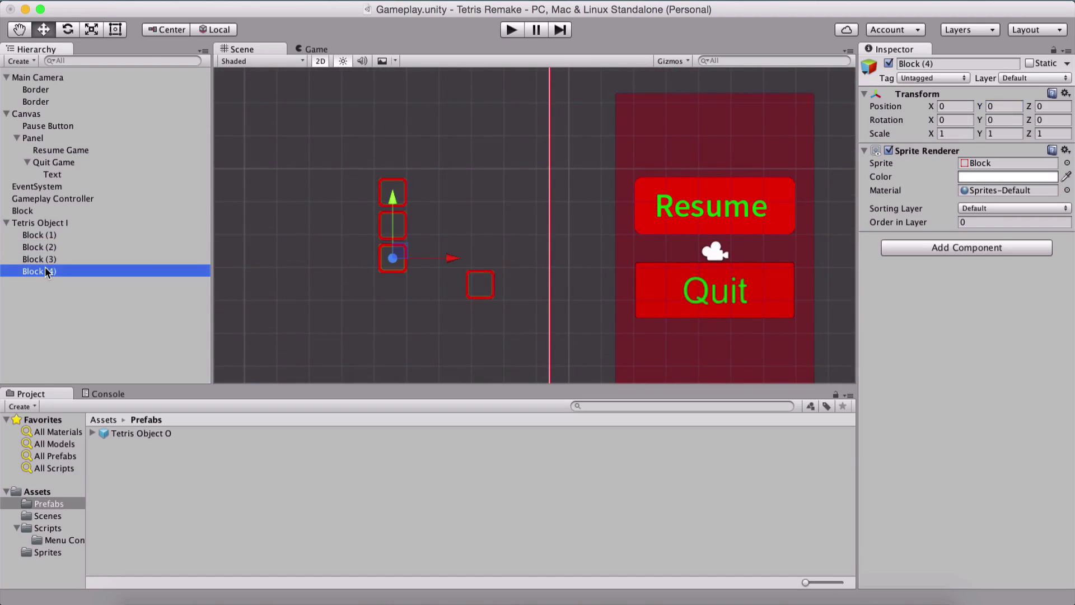
pyautogui.click(1001, 108)
pyautogui.write('3')
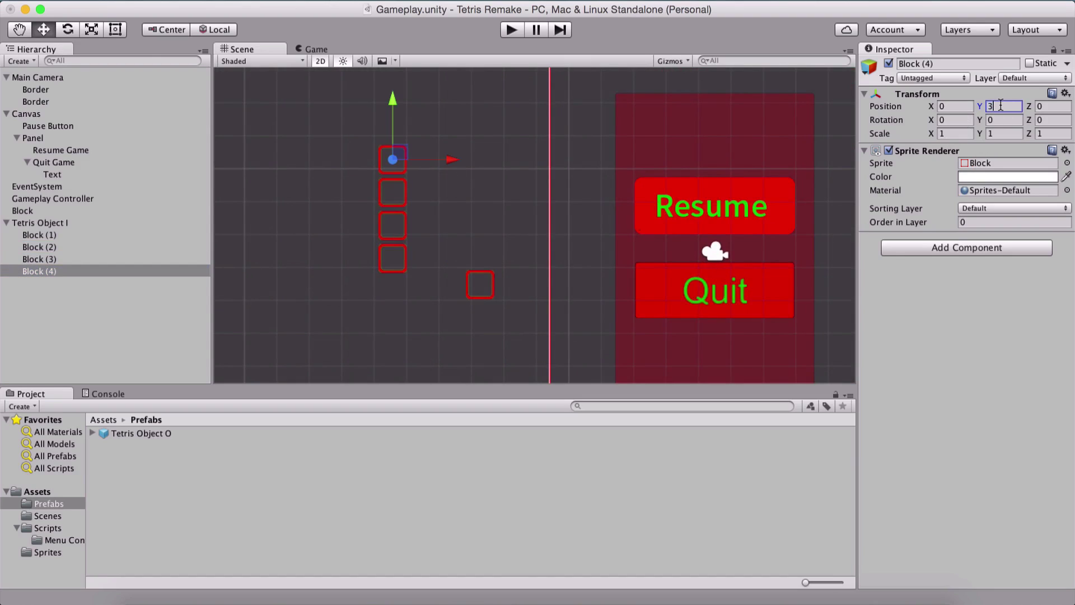
# Move Tetris Object I down to about Y 6.15 and save it as a prefab in the Prefabs folder
pyautogui.click(32, 223)
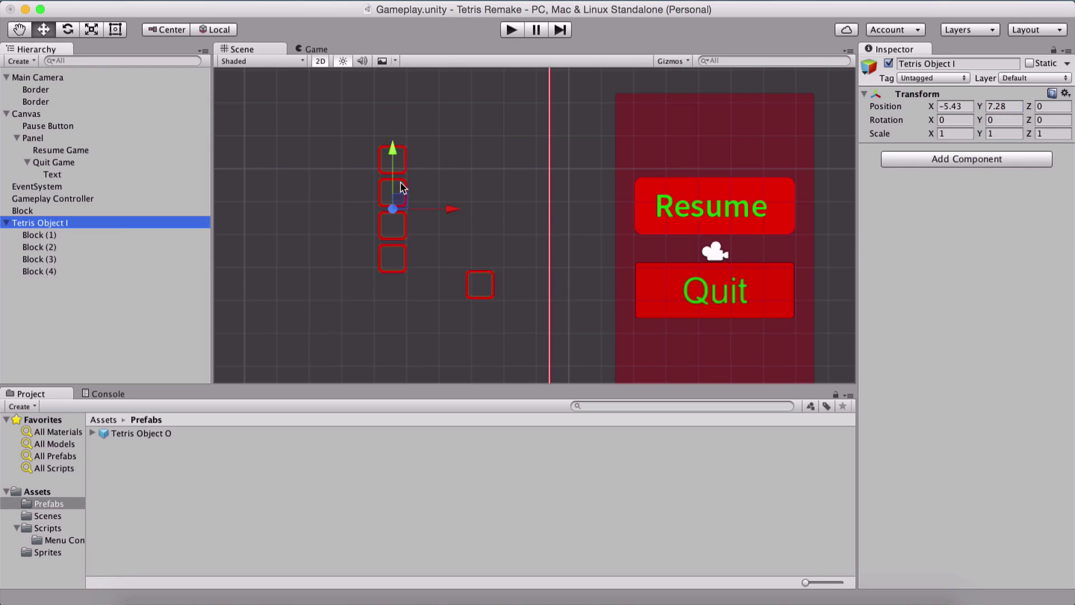
pyautogui.moveTo(400, 200); pyautogui.dragTo(407, 242)
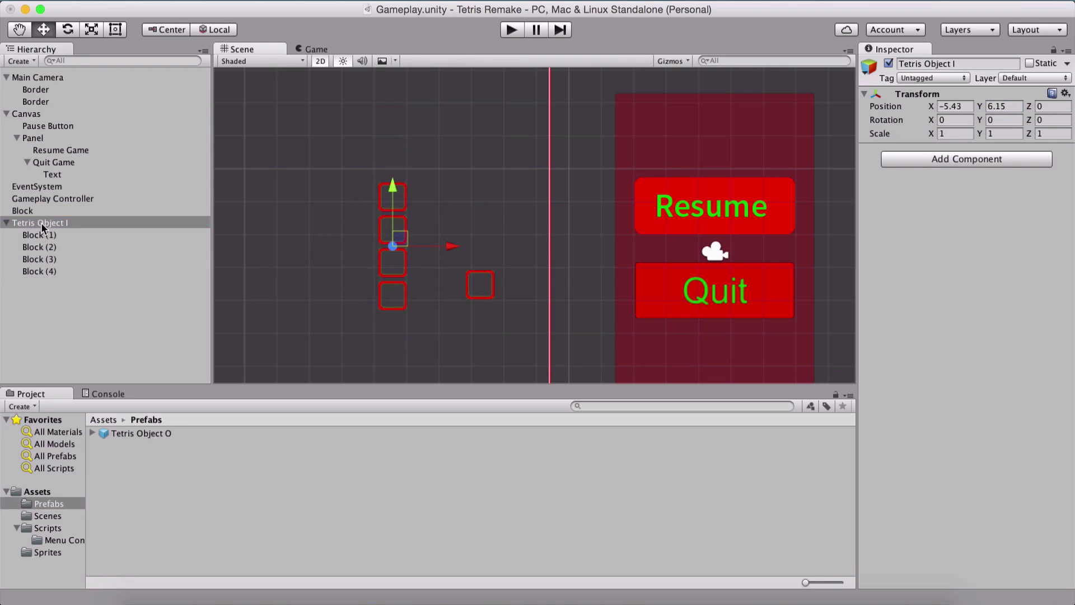
pyautogui.moveTo(42, 223); pyautogui.dragTo(209, 443)
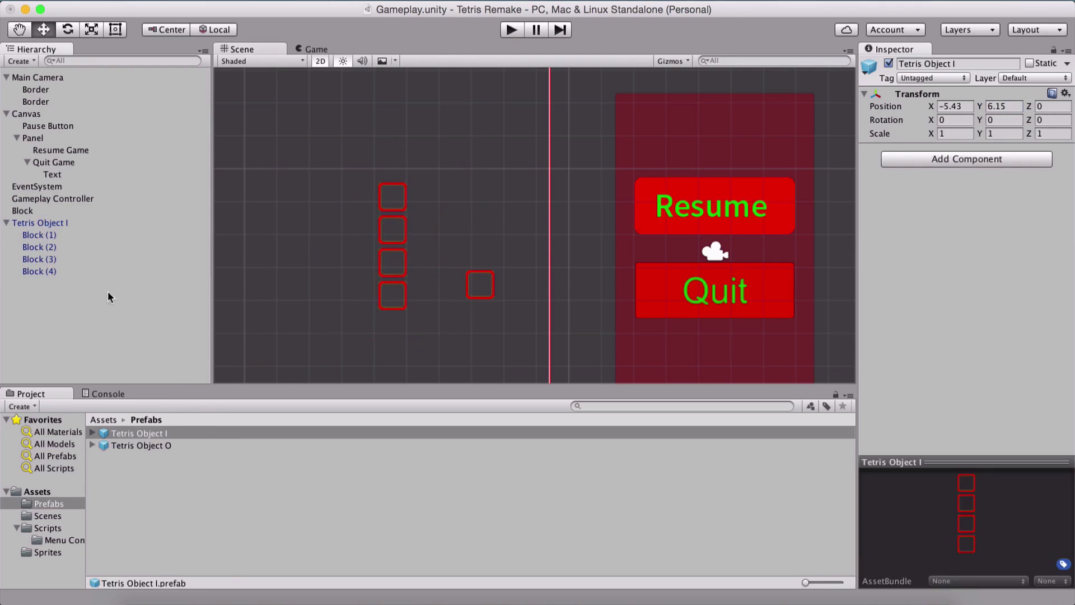
# Rename the Tetris Object I instance in the scene as Tetris Object L
pyautogui.click(43, 224)
pyautogui.click(87, 226)
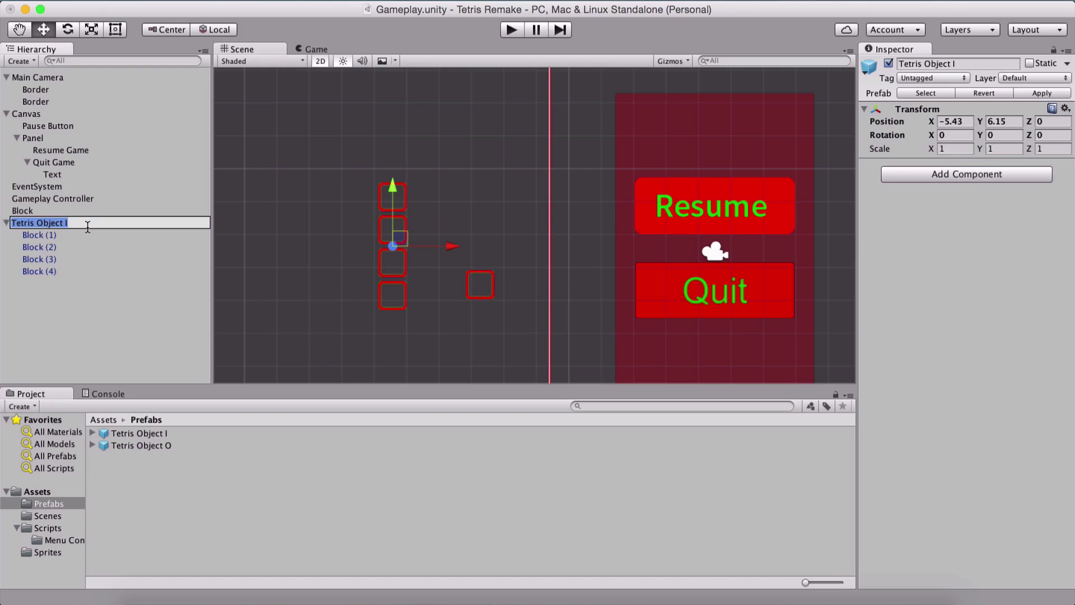
pyautogui.write('L')
pyautogui.press('Return')
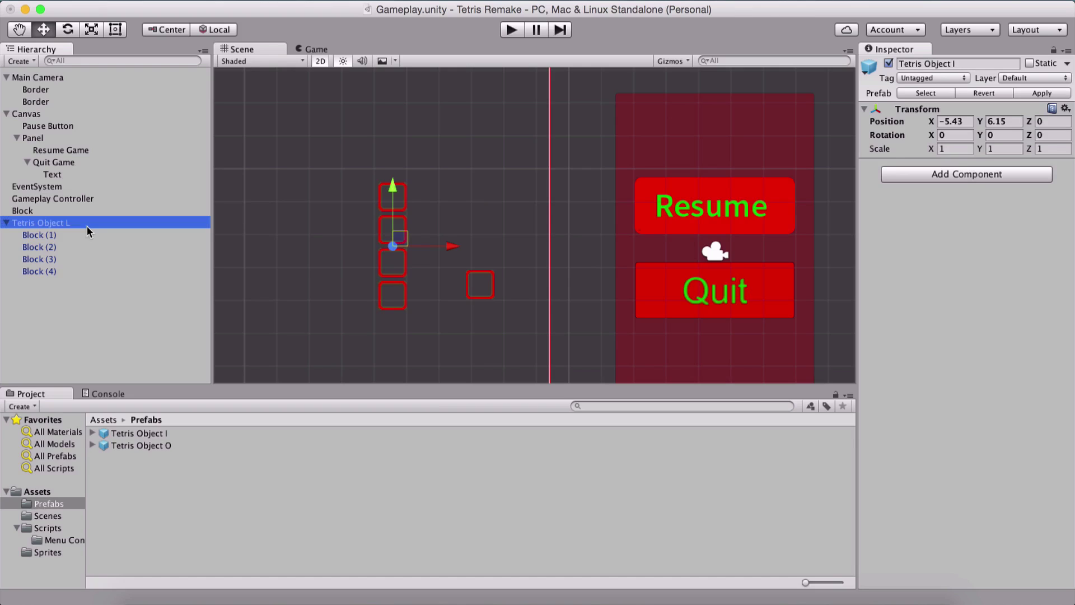
# Duplicate Block (4) inside Tetris Object L and place the copy at X 1, Y 0 as the foot of the L
pyautogui.click(29, 211)
pyautogui.click(52, 271)
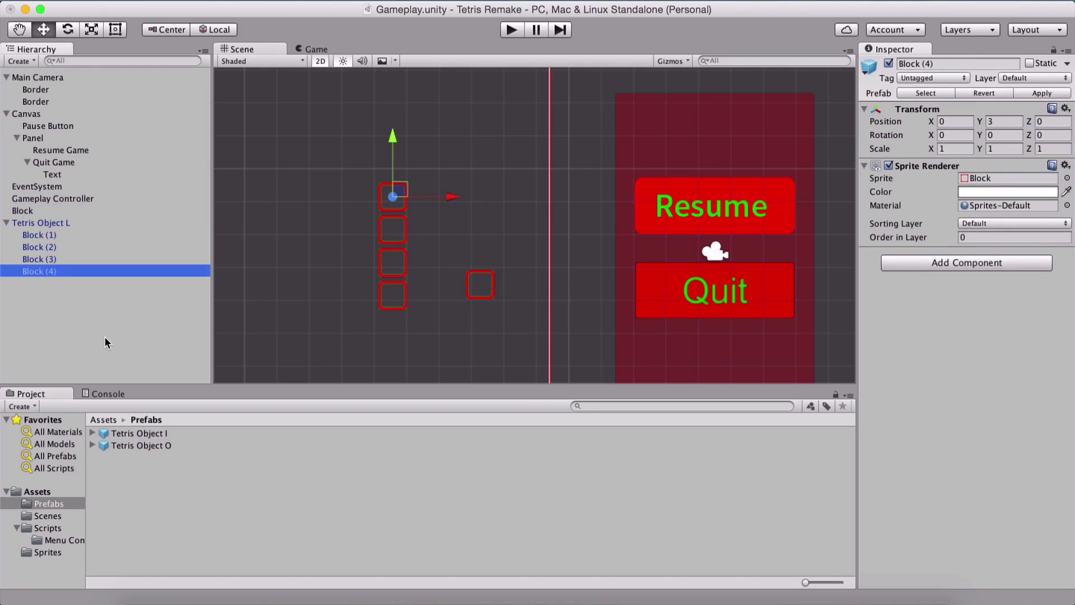
pyautogui.press('super+d')
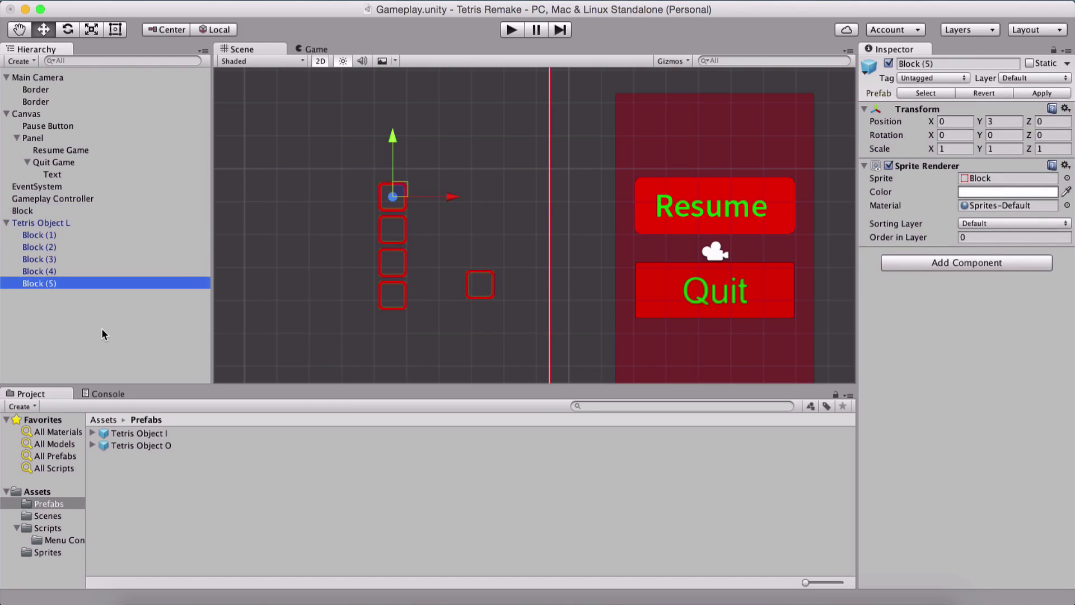
pyautogui.moveTo(396, 206); pyautogui.dragTo(431, 304)
pyautogui.click(953, 122)
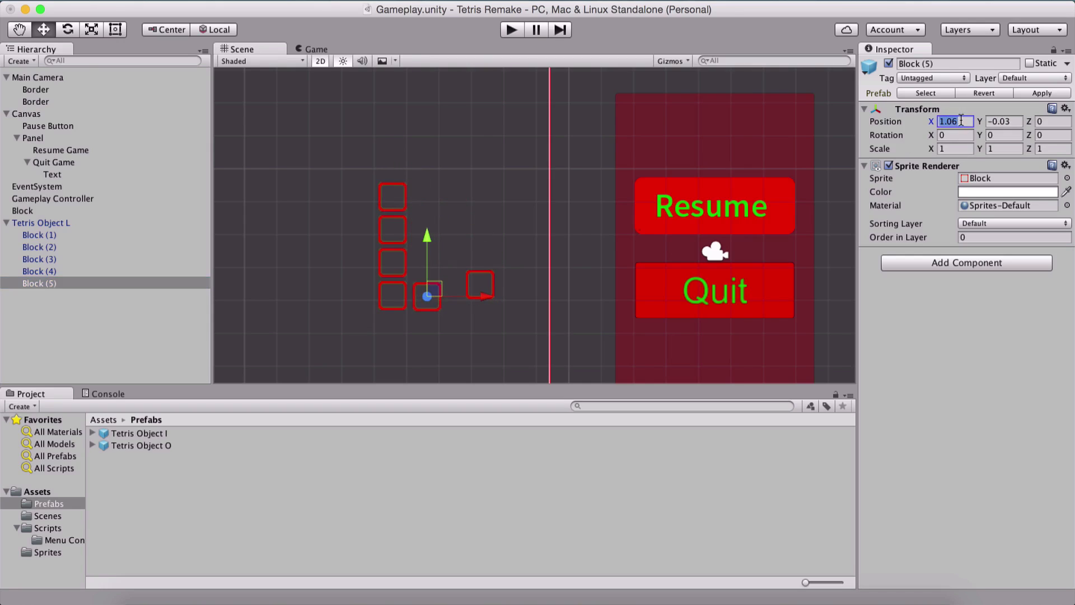
pyautogui.write('1')
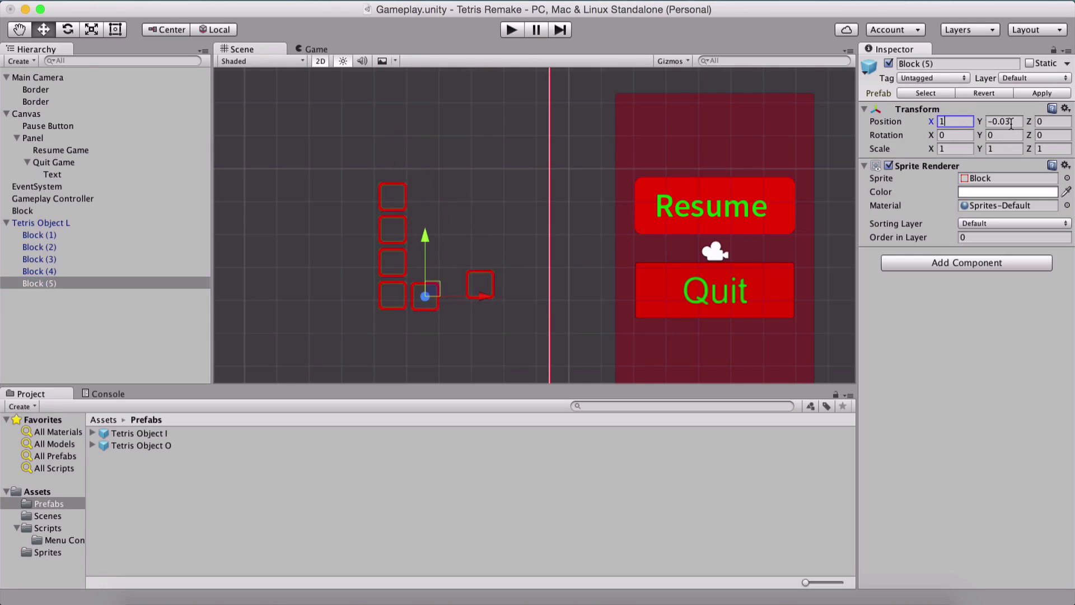
pyautogui.click(1012, 121)
pyautogui.write('0')
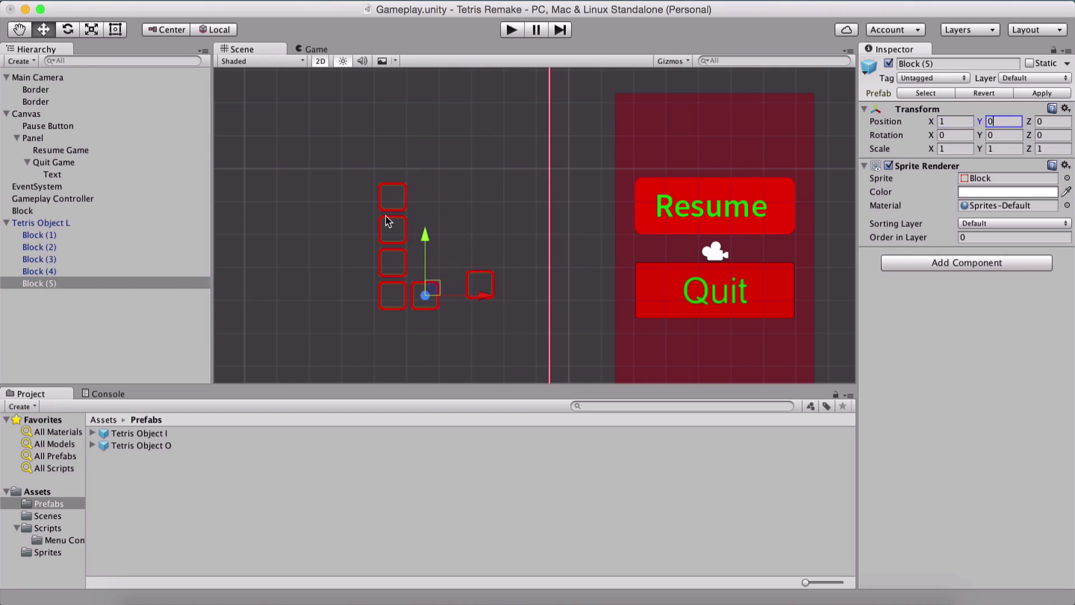
# Move Tetris Object L to about X -8.46, Y 6.66 and save it as a prefab in the Prefabs folder
pyautogui.click(61, 223)
pyautogui.scroll(-2, 559, 301)
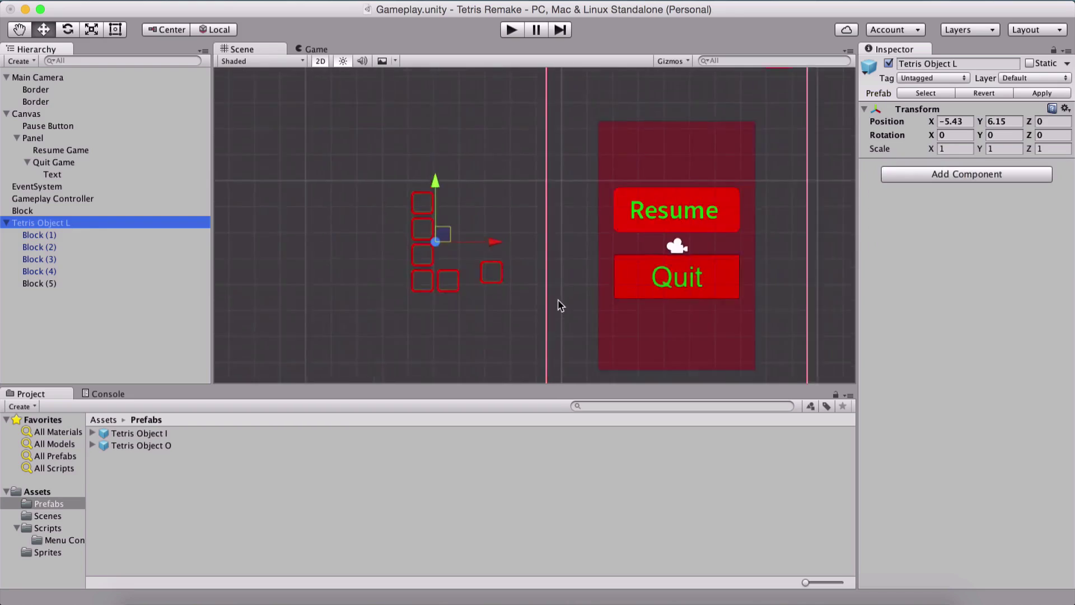
pyautogui.scroll(-1, 560, 306)
pyautogui.moveTo(475, 231); pyautogui.dragTo(423, 227)
pyautogui.scroll(3, 418, 242)
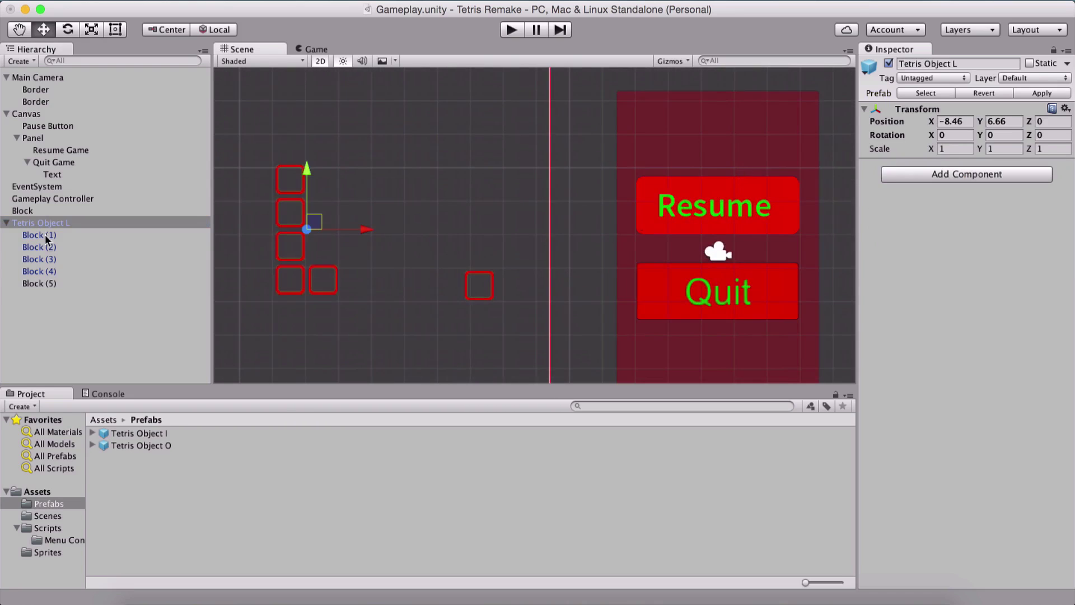
pyautogui.moveTo(40, 222); pyautogui.dragTo(172, 445)
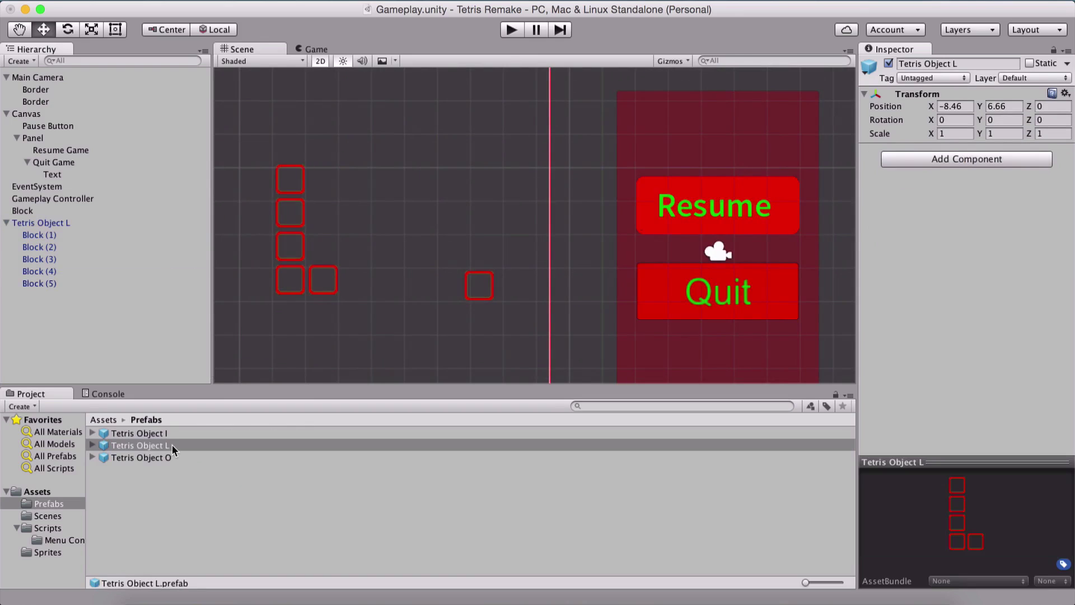
# Rename the Tetris Object L instance in the scene as Tetris Object J
pyautogui.click(112, 223)
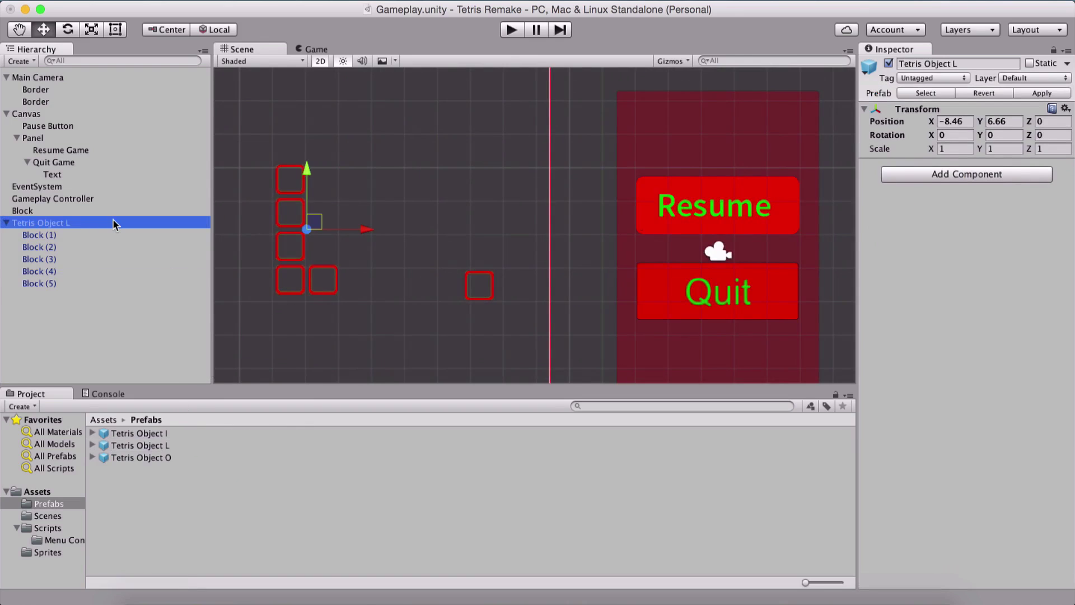
pyautogui.press('Down')
pyautogui.click(114, 224)
pyautogui.press('Return')
pyautogui.press('Right')
pyautogui.press('BackSpace')
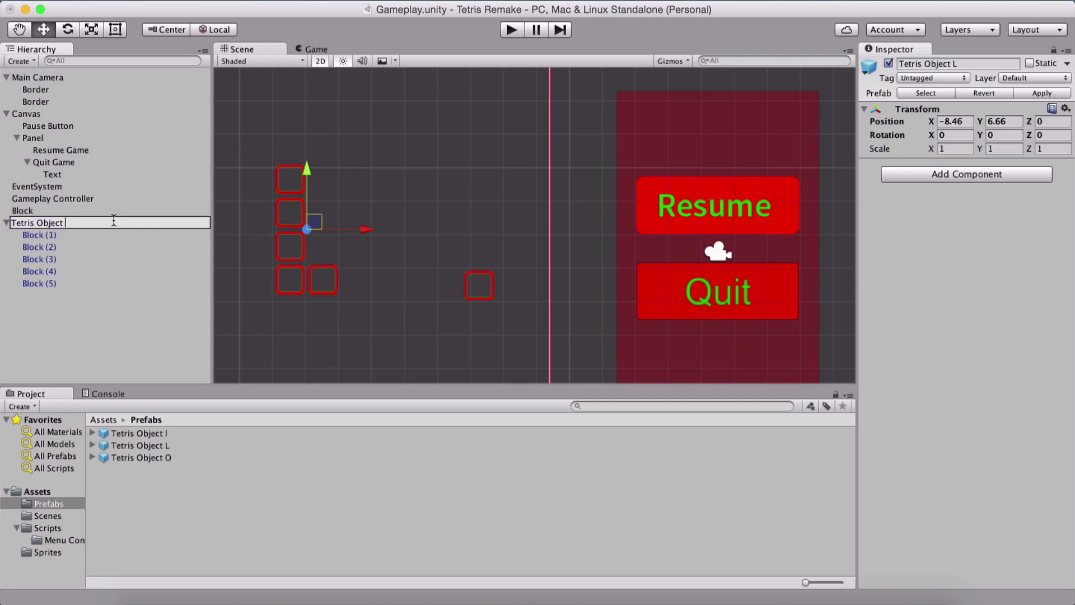
pyautogui.write('J')
pyautogui.press('Return')
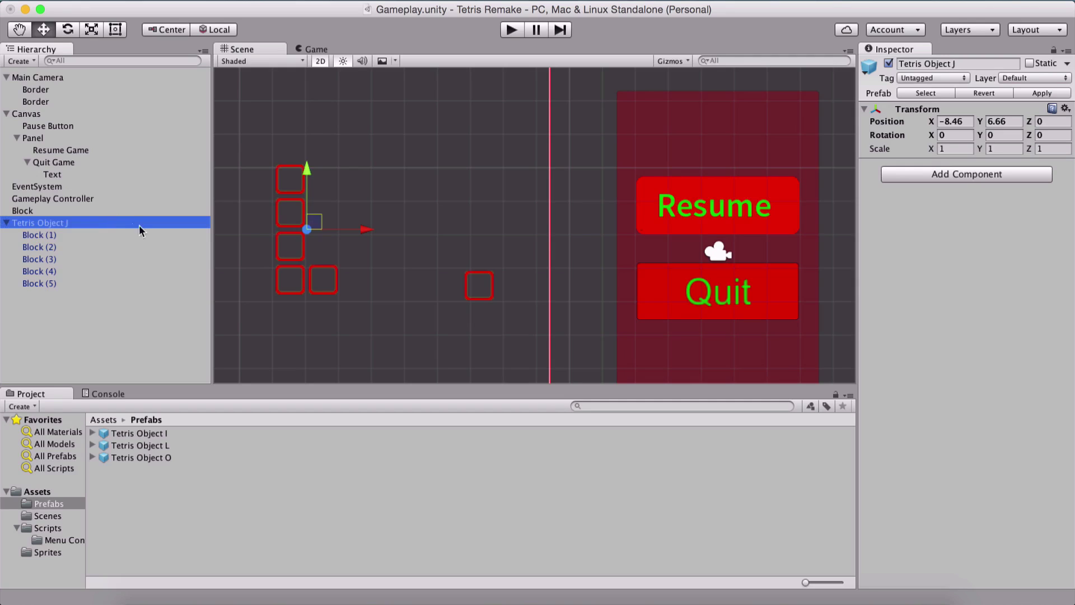
# Set Block (5)'s X position to -1 to mirror the foot, and save Tetris Object J as a prefab in the Prefabs folder
pyautogui.click(28, 284)
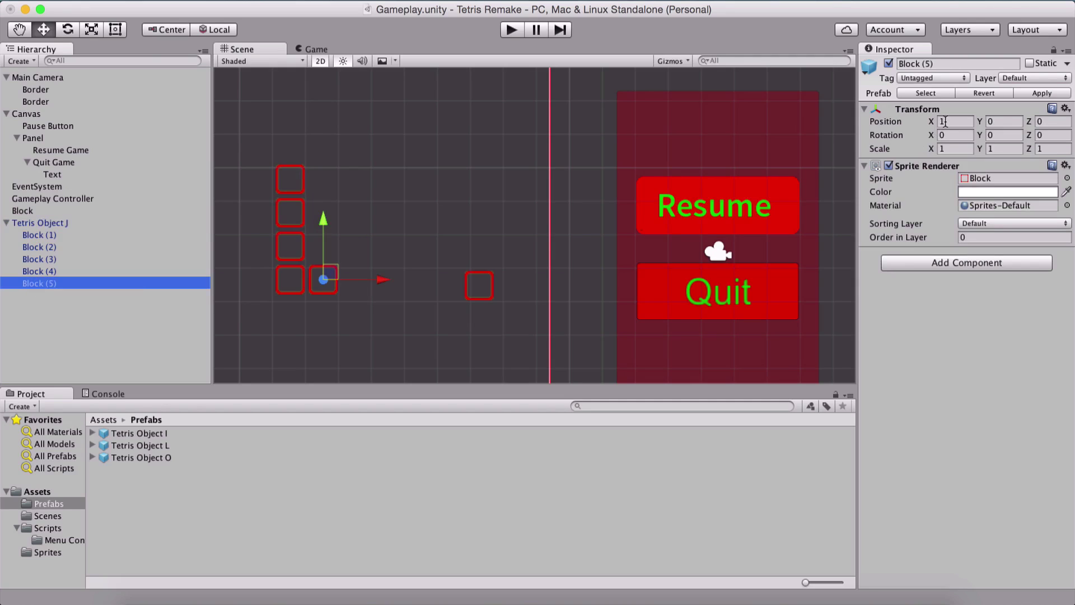
pyautogui.moveTo(413, 287); pyautogui.dragTo(541, 296, button='middle')
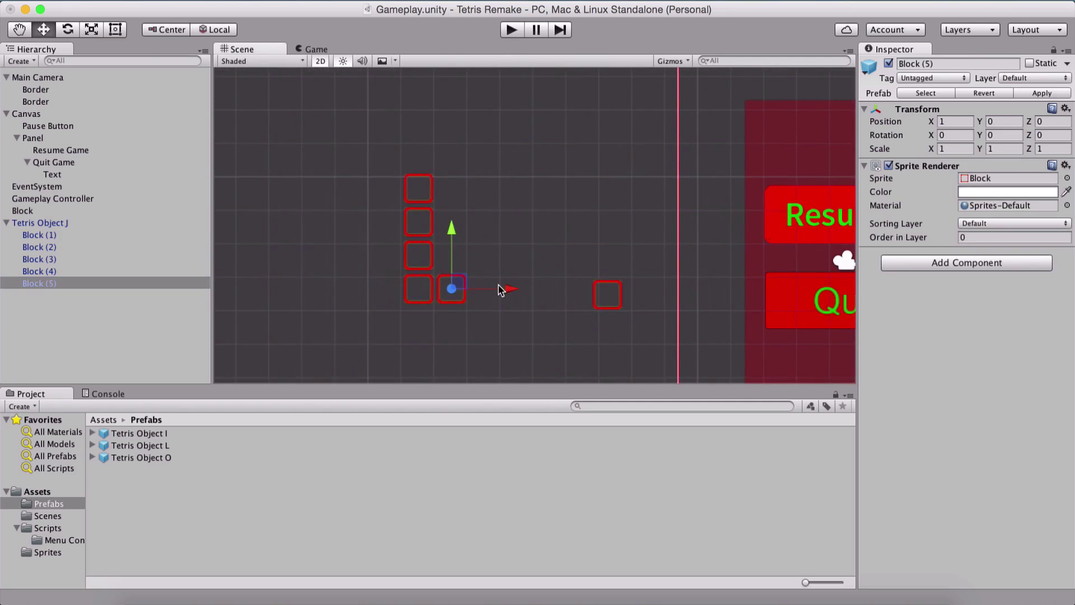
pyautogui.moveTo(499, 288); pyautogui.dragTo(423, 288)
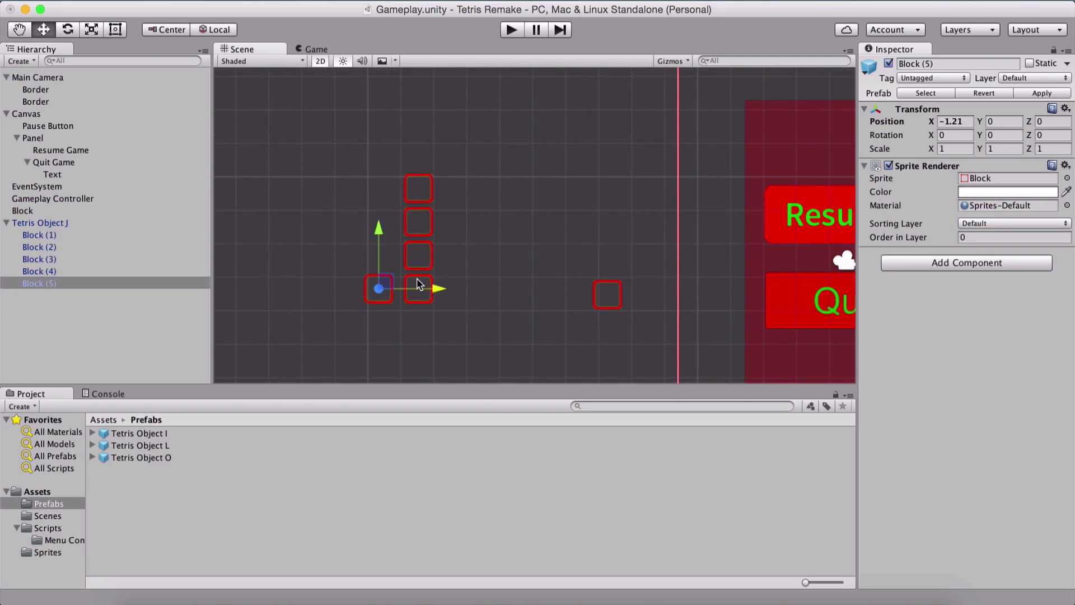
pyautogui.click(953, 122)
pyautogui.write('-1')
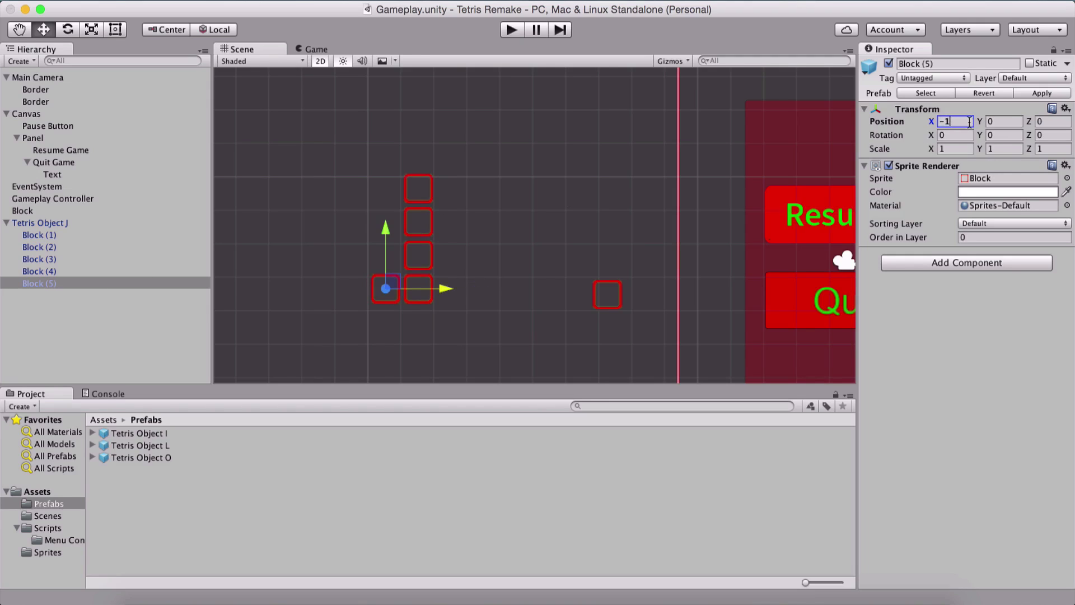
pyautogui.moveTo(960, 120); pyautogui.dragTo(933, 121)
pyautogui.moveTo(36, 222); pyautogui.dragTo(150, 516)
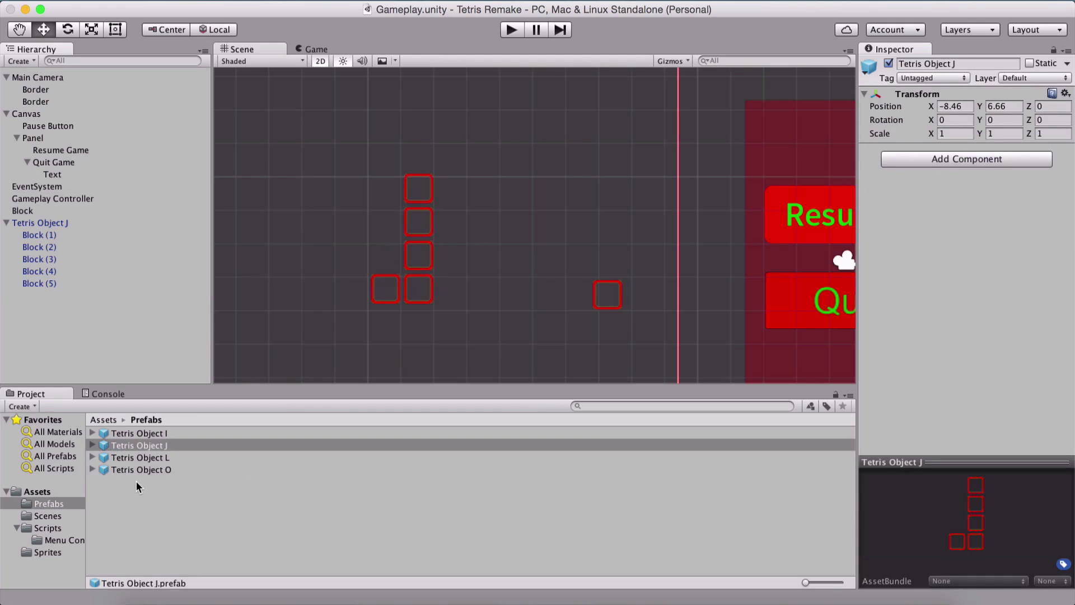
# Replace Tetris Object J in the scene with a new empty object named Tetris Object Z
pyautogui.click(55, 223)
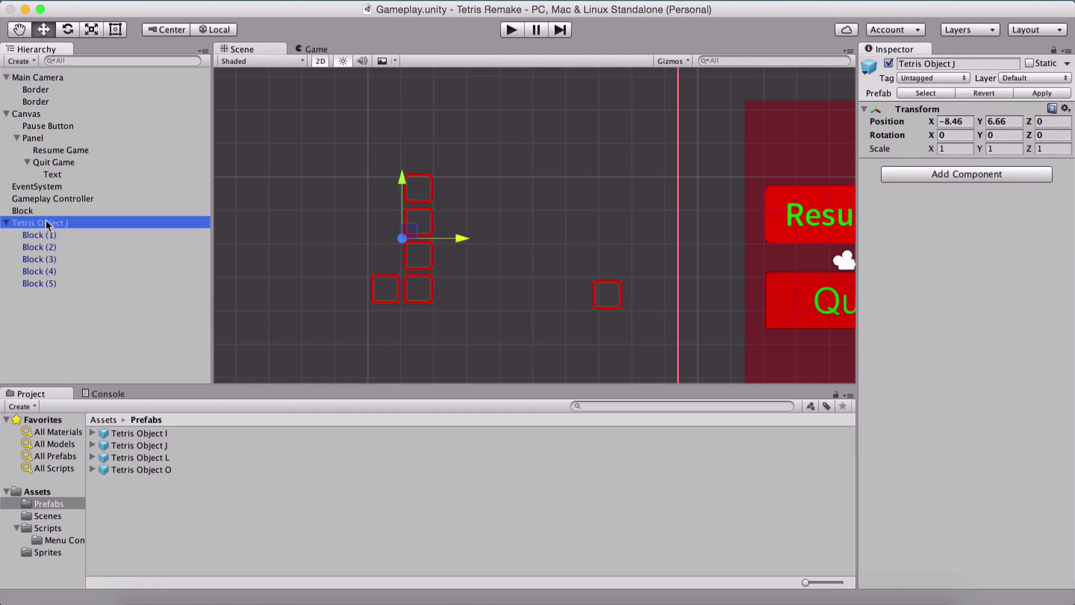
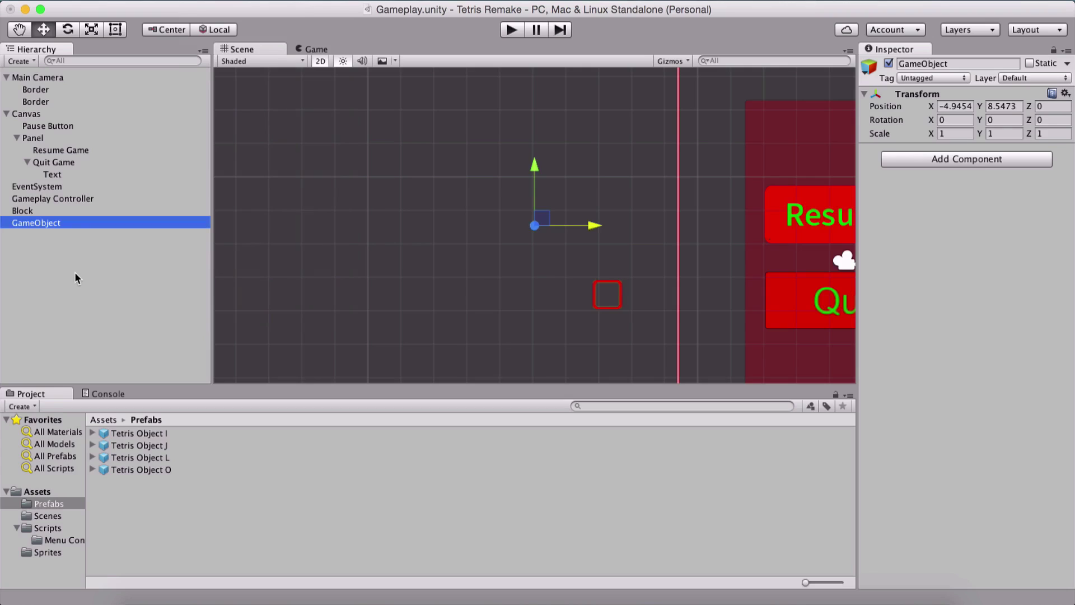
pyautogui.press('Return')
pyautogui.press('BackSpace')
pyautogui.write('Tet')
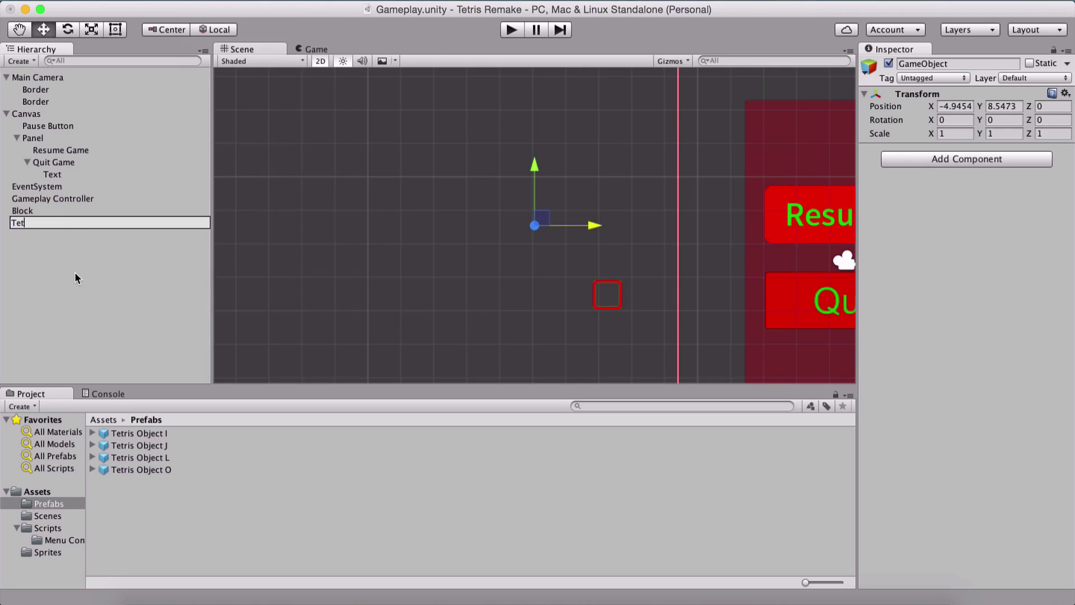
pyautogui.write('ris Object Z')
pyautogui.press('Return')
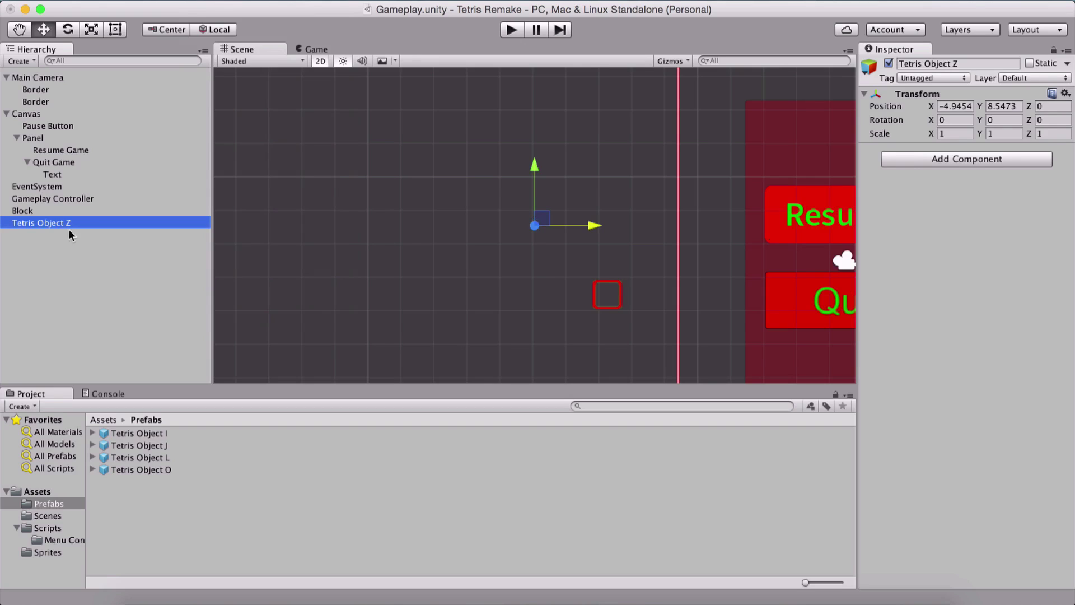
# Duplicate Block into Tetris Object Z and copy it until the object holds Block (1) through Block (4)
pyautogui.click(42, 212)
pyautogui.press('super+d')
pyautogui.moveTo(36, 79); pyautogui.dragTo(63, 234)
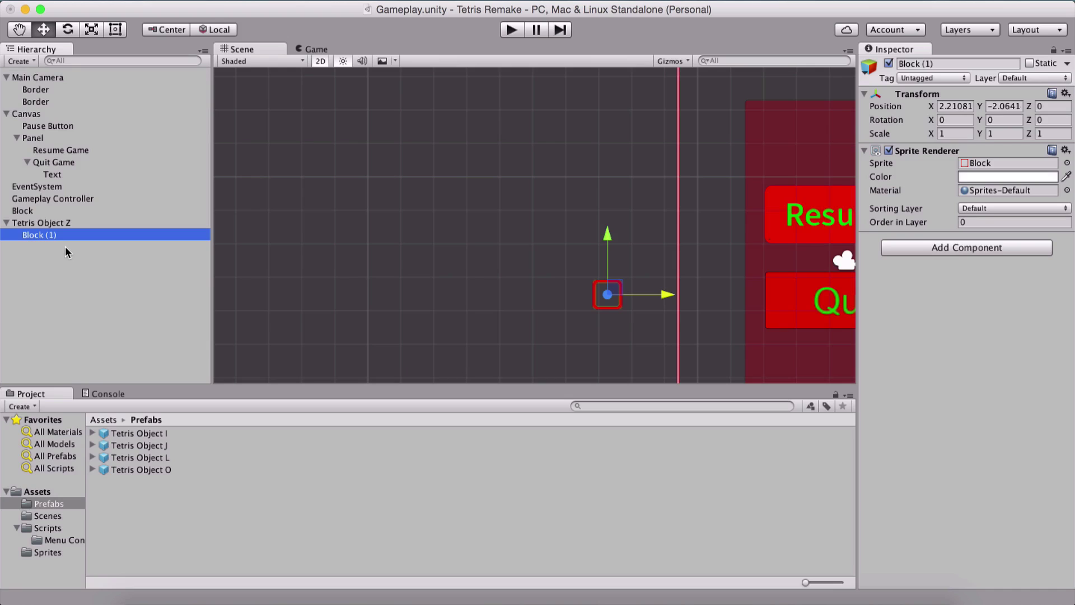
pyautogui.press('super+d')
pyautogui.press('super+d')
pyautogui.press('super+d')
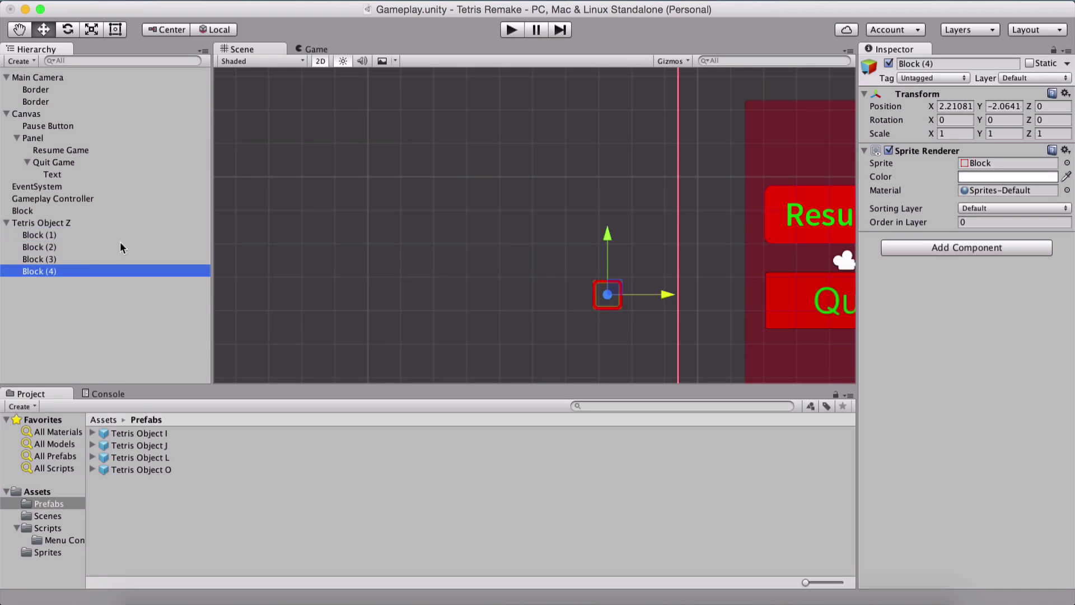
# Set the position of all four child blocks of Tetris Object Z to X 0, Y 0
pyautogui.moveTo(491, 325); pyautogui.dragTo(440, 292, button='middle')
pyautogui.keyDown('shift'); pyautogui.click(35, 235); pyautogui.keyUp('shift')
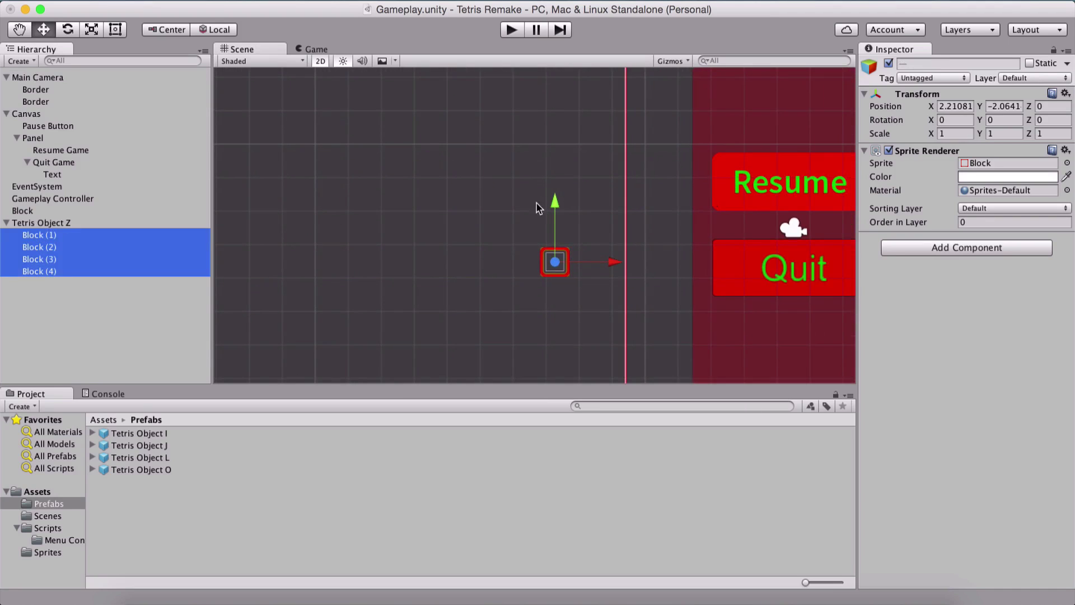
pyautogui.click(949, 104)
pyautogui.write('0')
pyautogui.press('Tab')
pyautogui.write('0')
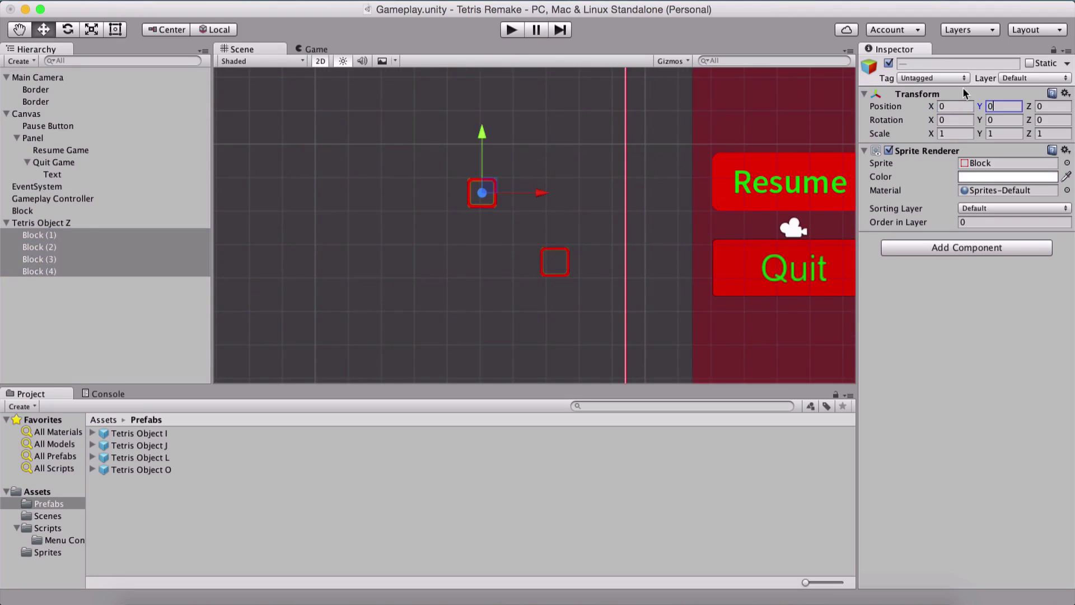
# Set Block (2)'s Y position to 1 so it sits directly above Block (1) in Tetris Object Z
pyautogui.click(41, 235)
pyautogui.scroll(1, 485, 215)
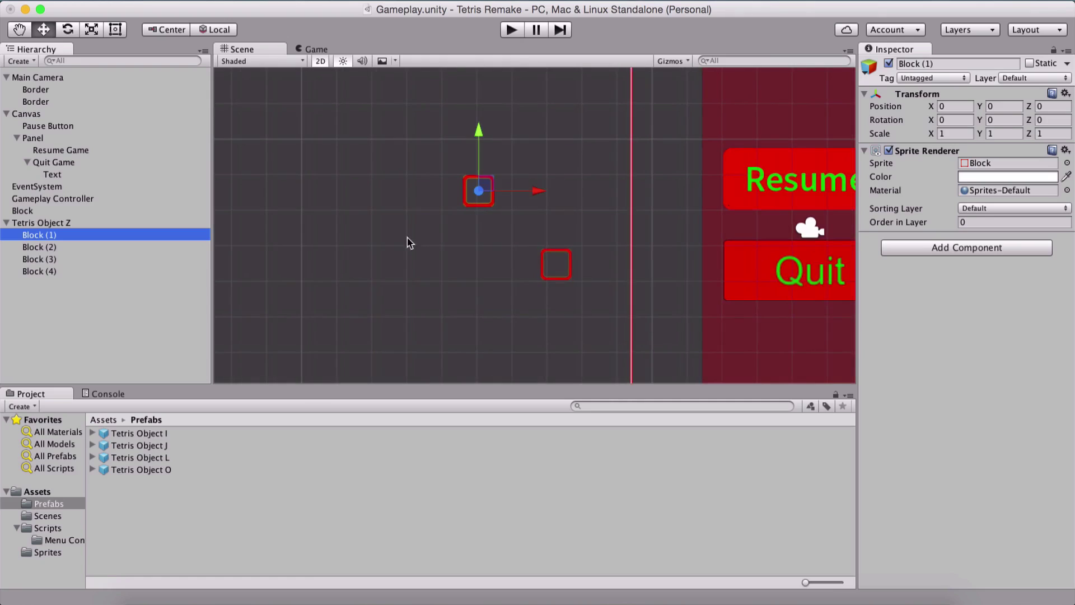
pyautogui.click(53, 247)
pyautogui.moveTo(480, 132); pyautogui.dragTo(485, 174)
pyautogui.click(1006, 105)
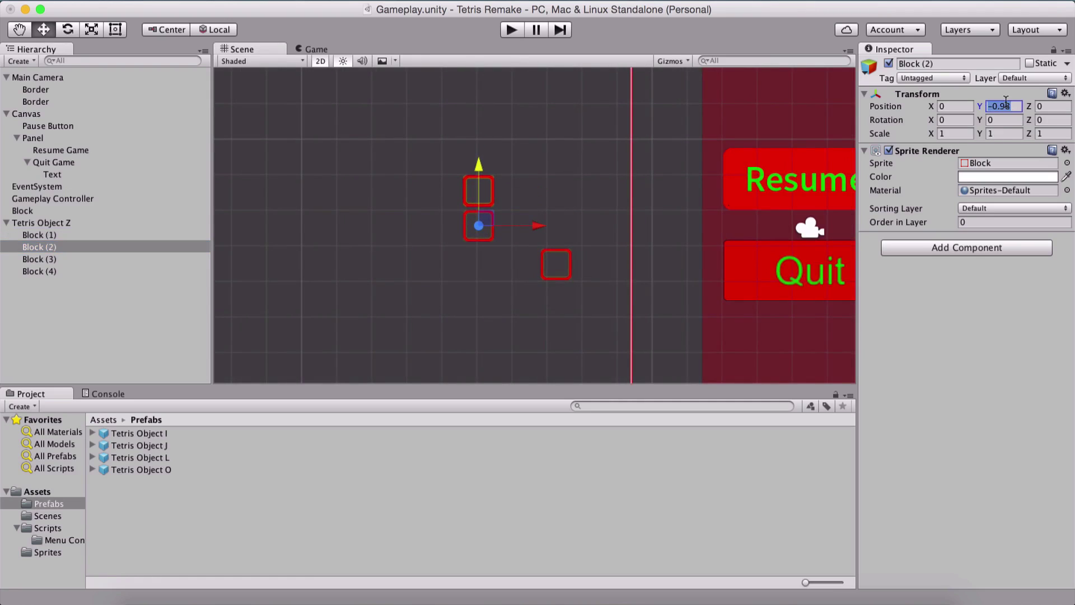
pyautogui.write('-1')
pyautogui.press('Left')
pyautogui.press('BackSpace')
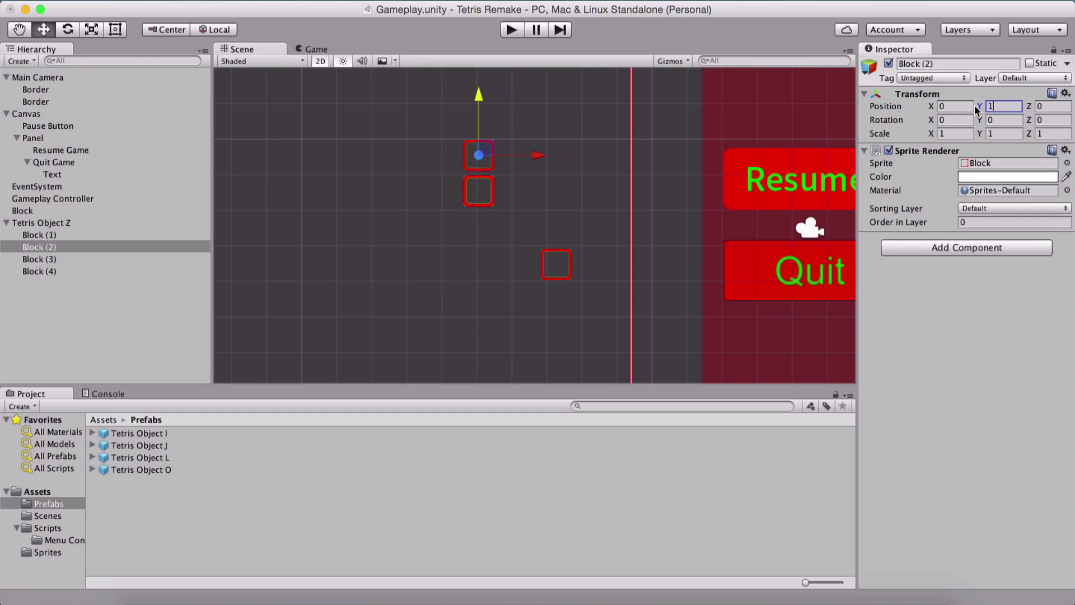
# Set Block (3)'s X position to -1 so it sits beside Block (1) in the lower row
pyautogui.click(39, 258)
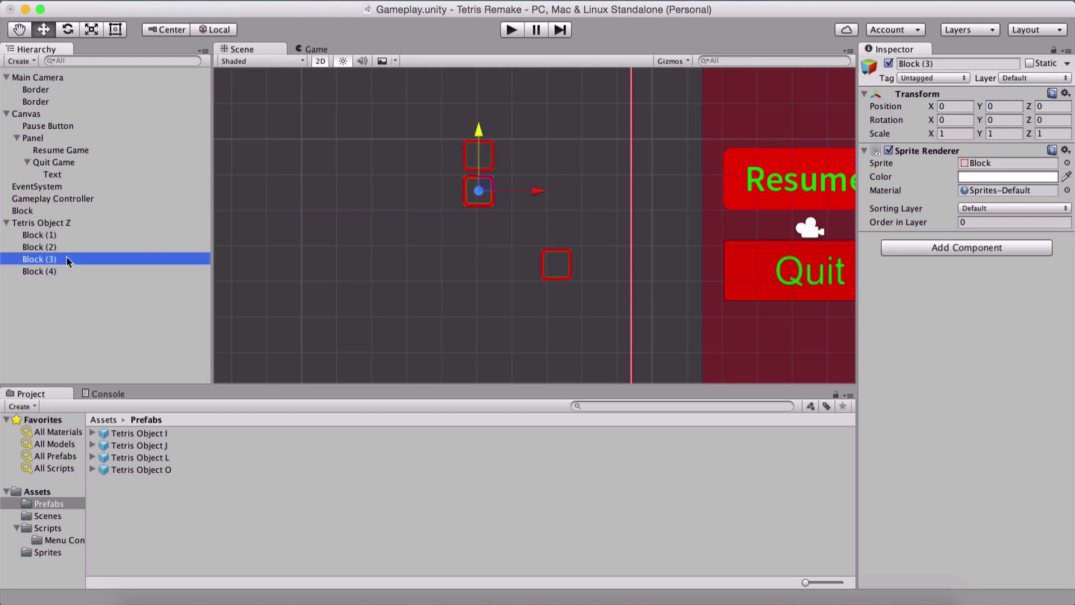
pyautogui.moveTo(521, 191); pyautogui.dragTo(486, 191)
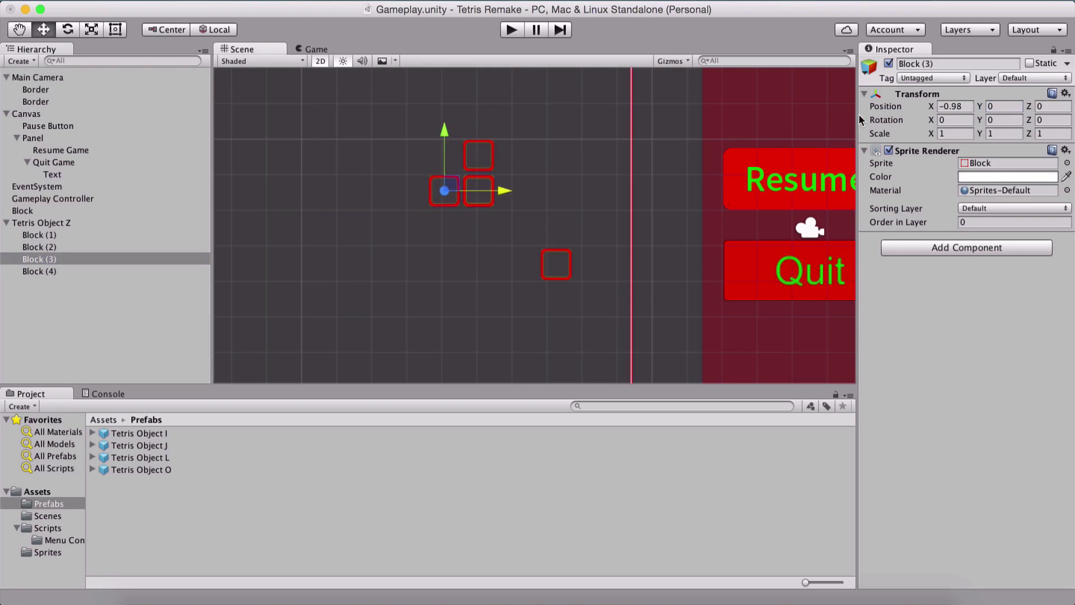
pyautogui.click(952, 106)
pyautogui.write('-1')
pyautogui.press('Return')
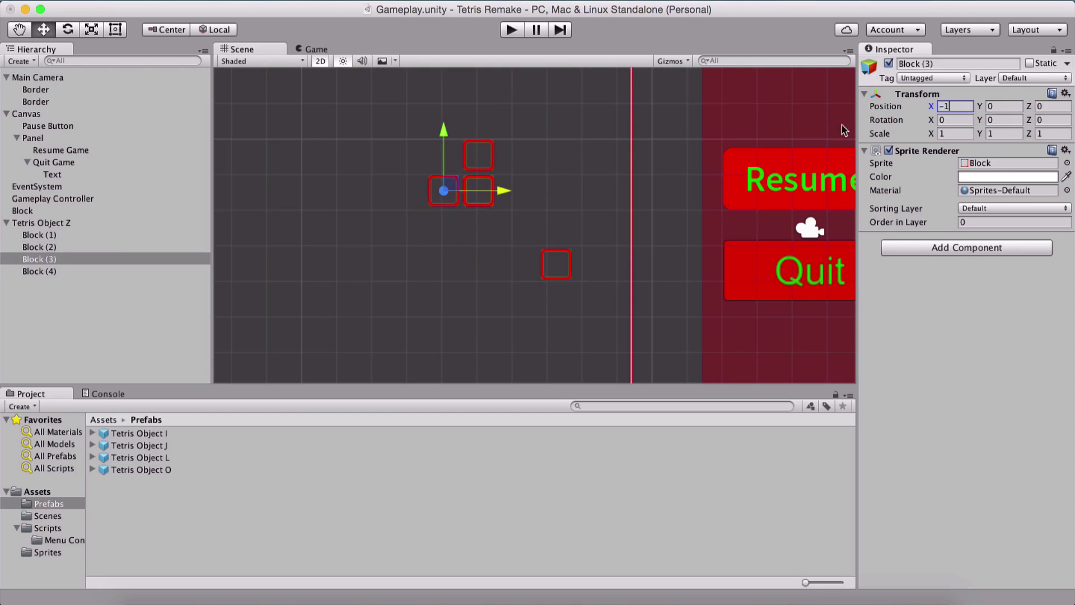
# Place Block (4) at X 1, Y 1 beside Block (2) in the upper row
pyautogui.click(48, 272)
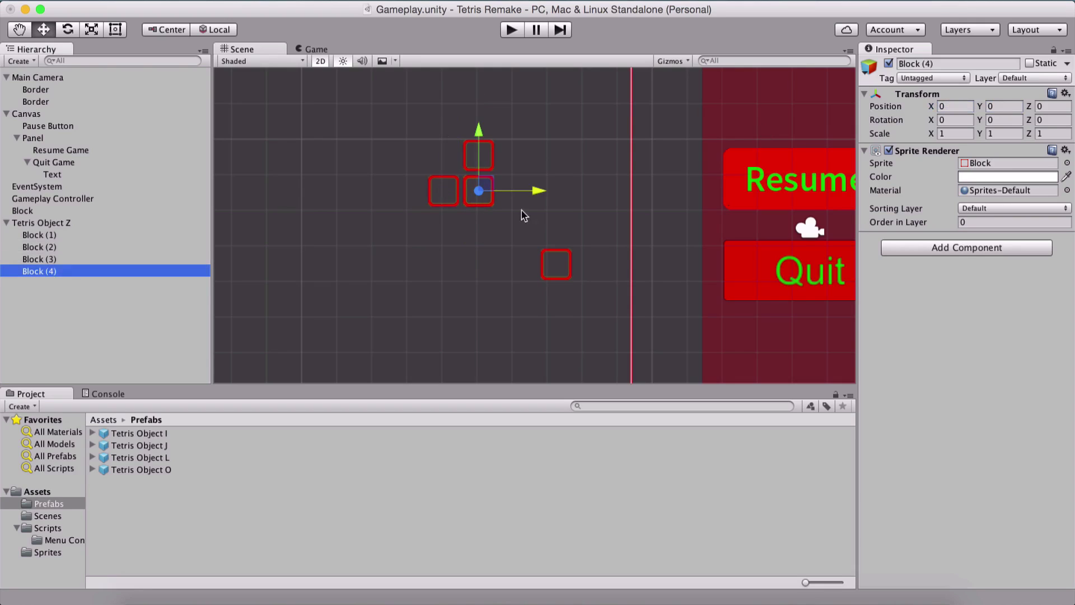
pyautogui.click(956, 106)
pyautogui.write('1')
pyautogui.press('Tab')
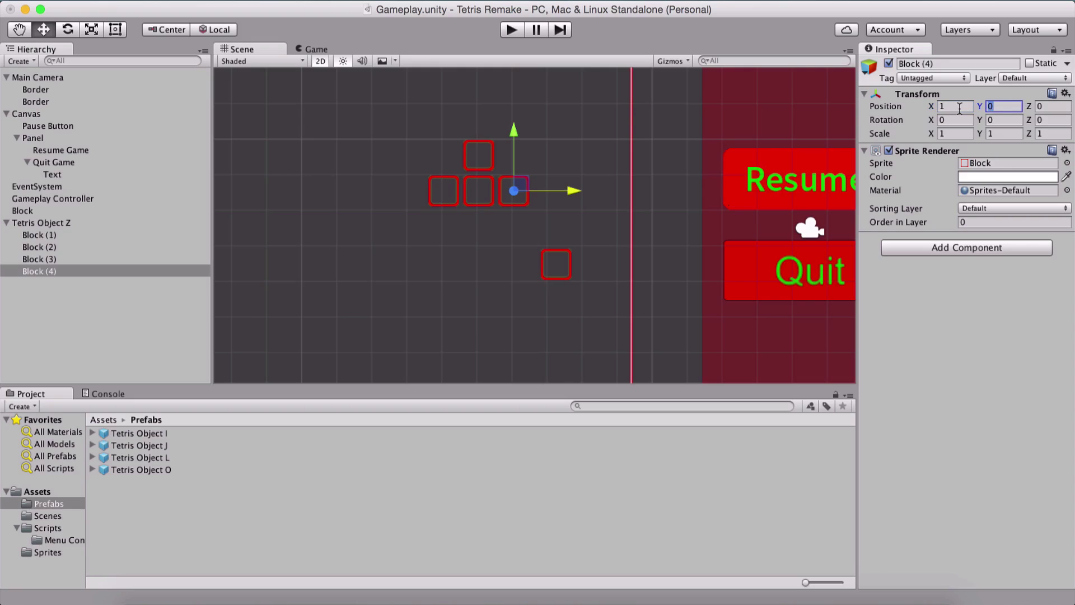
pyautogui.write('1')
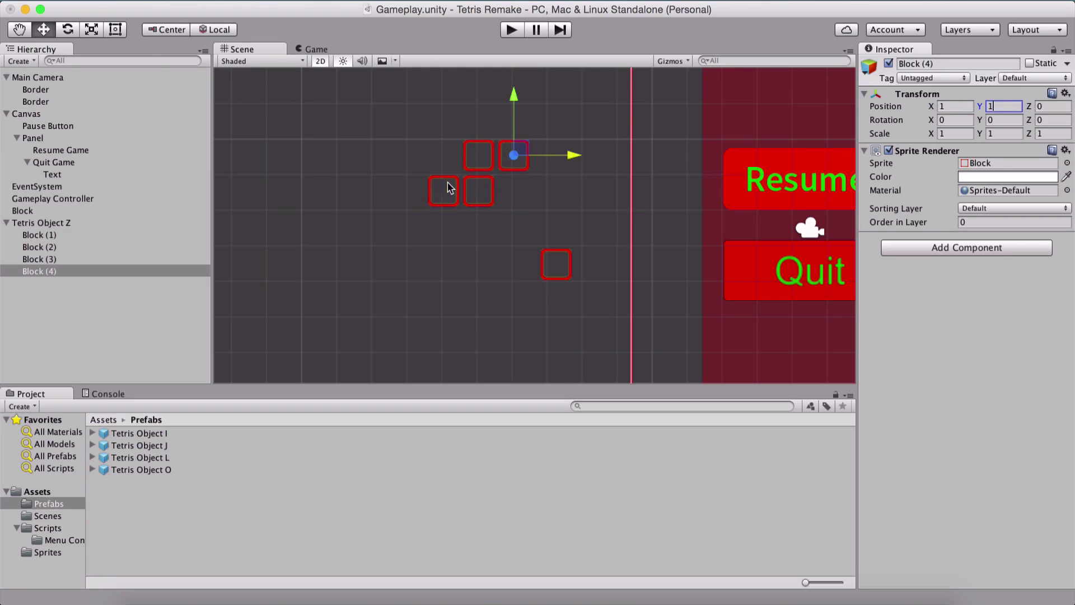
# Rename Tetris Object Z in the scene as Tetris Object S
pyautogui.click(76, 222)
pyautogui.press('Return')
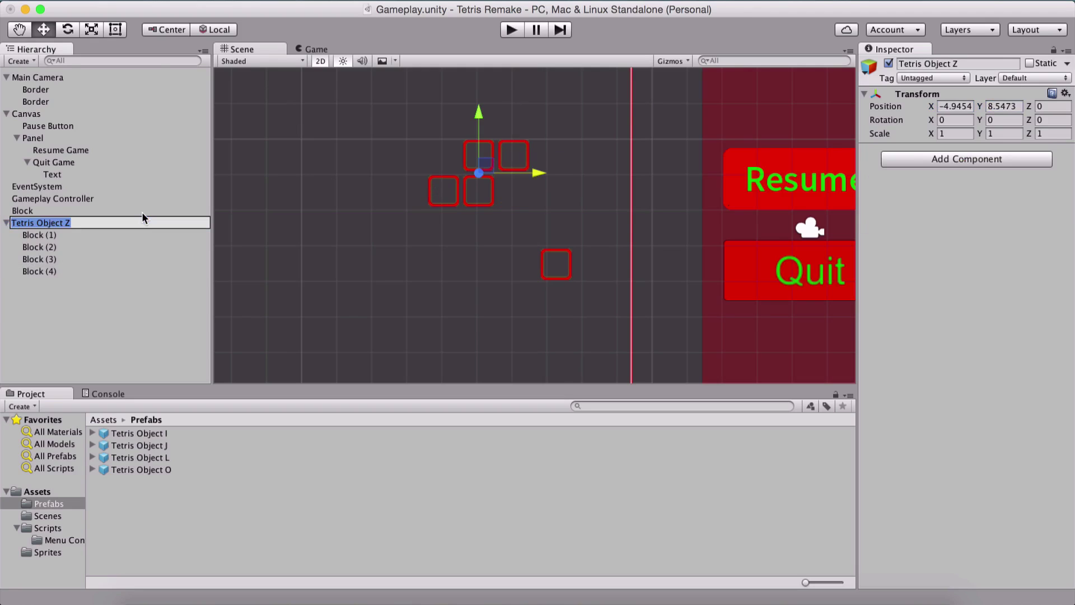
pyautogui.press('Right')
pyautogui.press('BackSpace')
pyautogui.write('S')
pyautogui.press('Return')
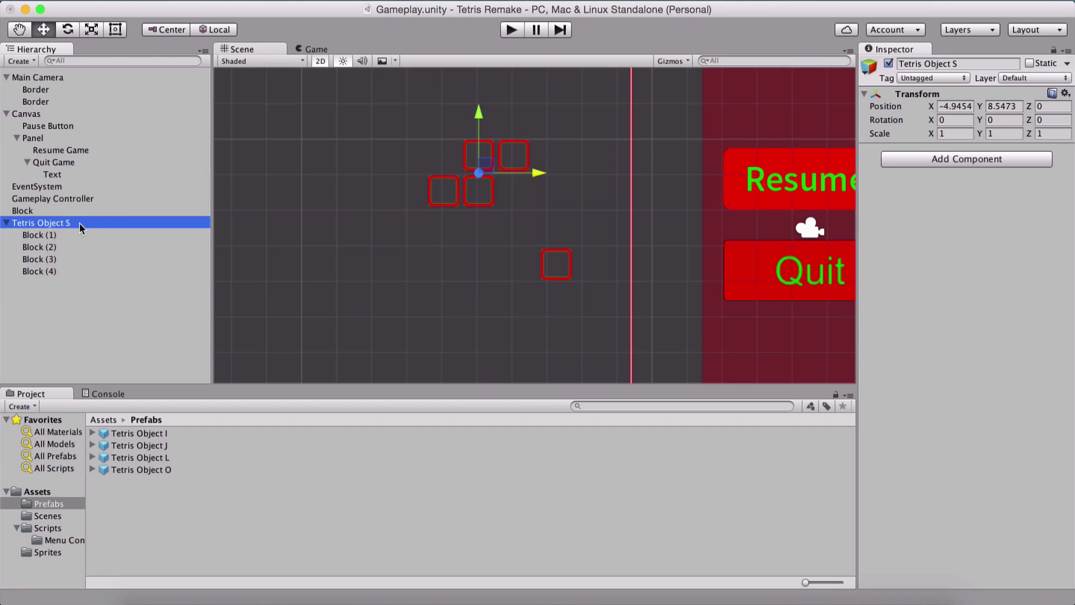
# Try Tetris Object S near the play area's lower edge, check the Game view, and move it back outside the border
pyautogui.scroll(-3, 508, 196)
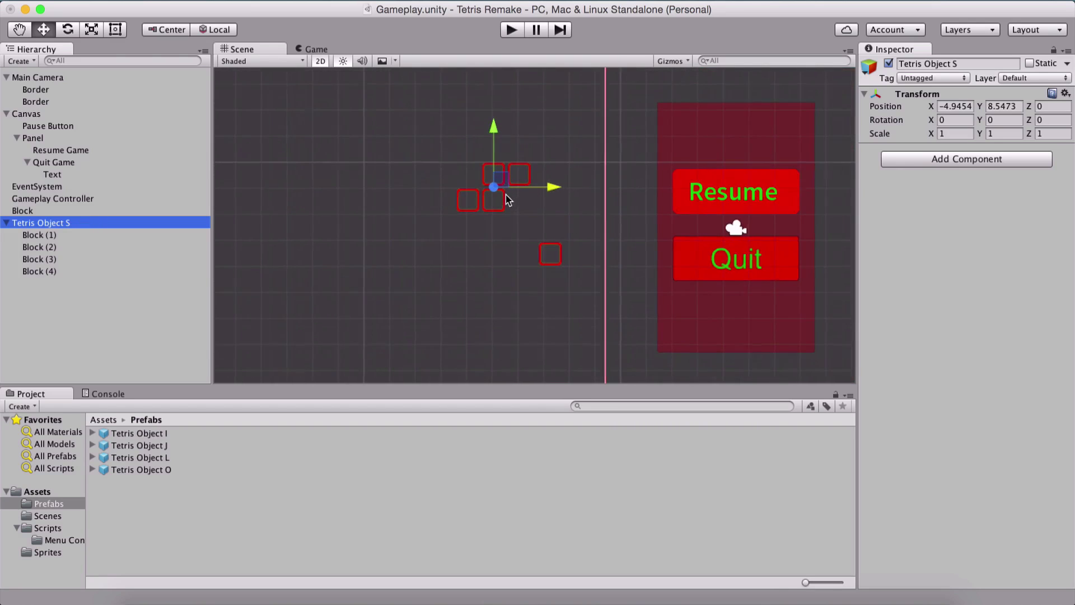
pyautogui.moveTo(517, 201); pyautogui.dragTo(654, 366)
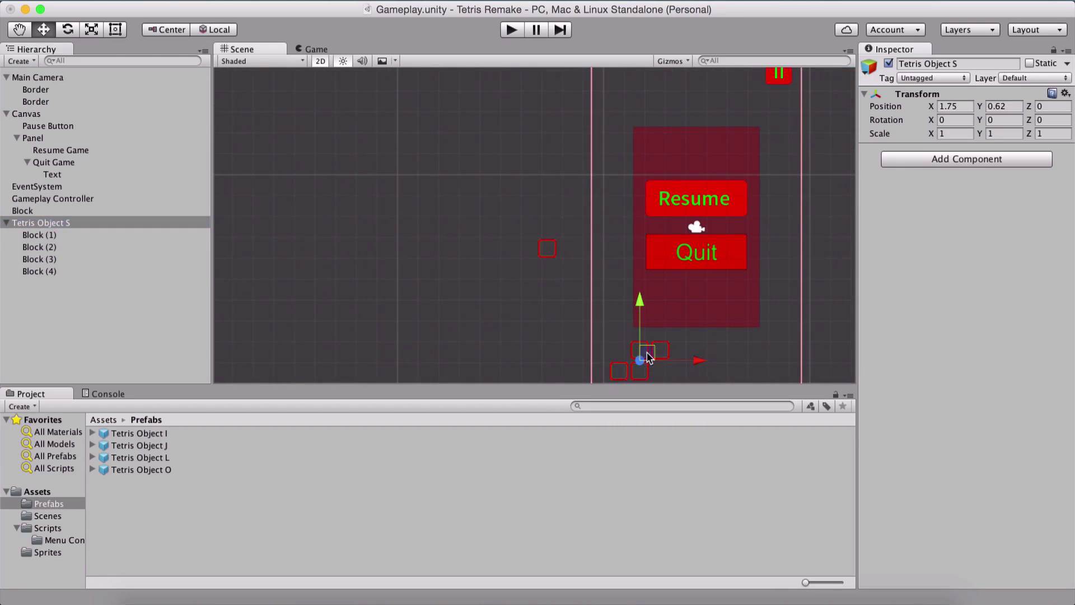
pyautogui.click(307, 49)
pyautogui.click(261, 49)
pyautogui.moveTo(650, 357); pyautogui.dragTo(489, 203)
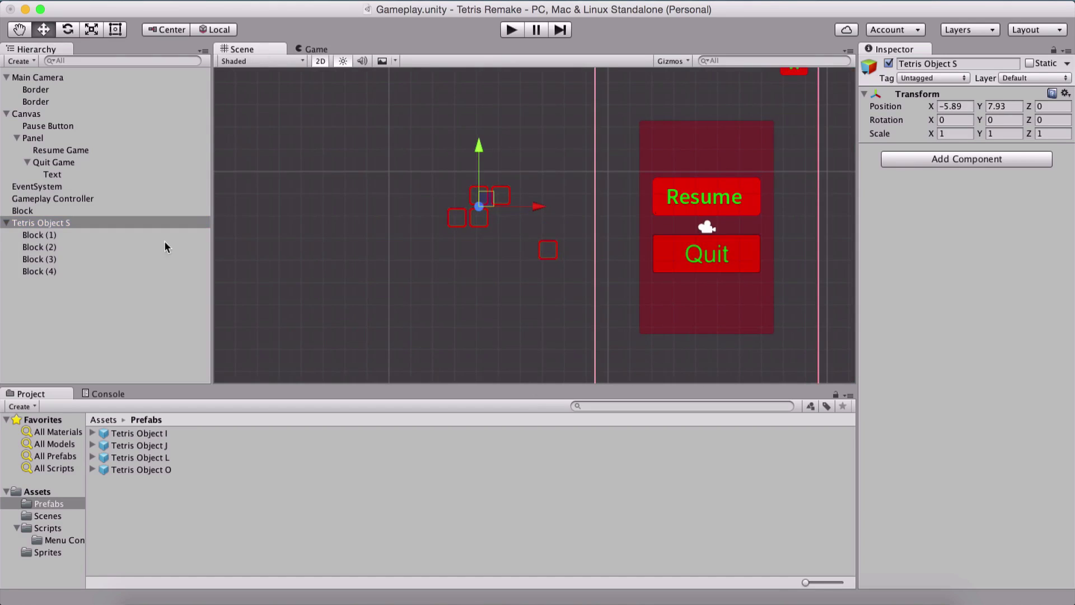
# Save Tetris Object S as a prefab in the Prefabs folder and rename the scene object Tetris Object Z
pyautogui.moveTo(47, 224); pyautogui.dragTo(195, 511)
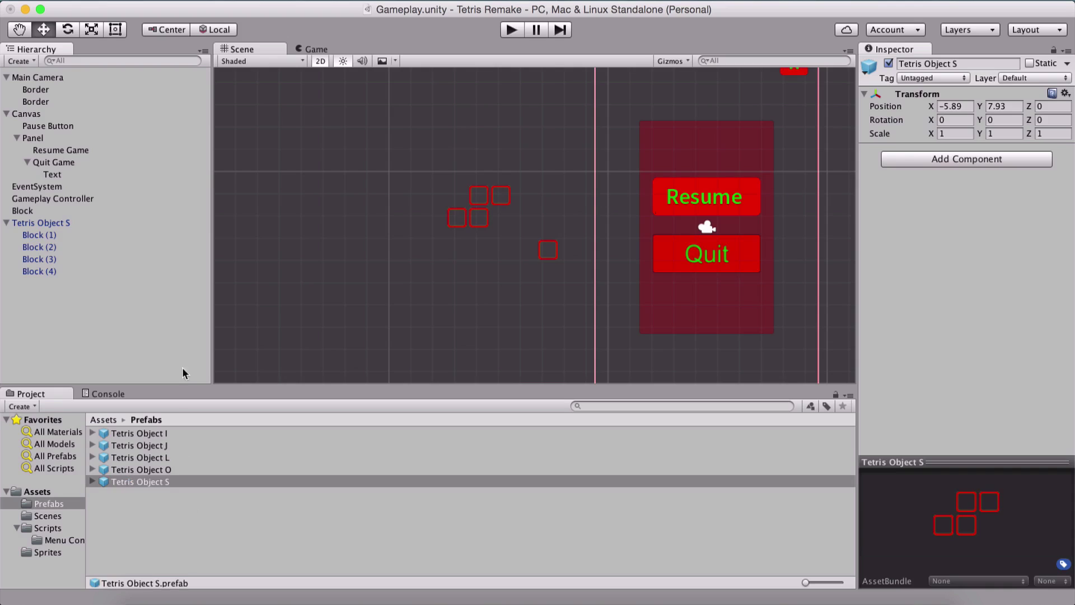
pyautogui.click(59, 222)
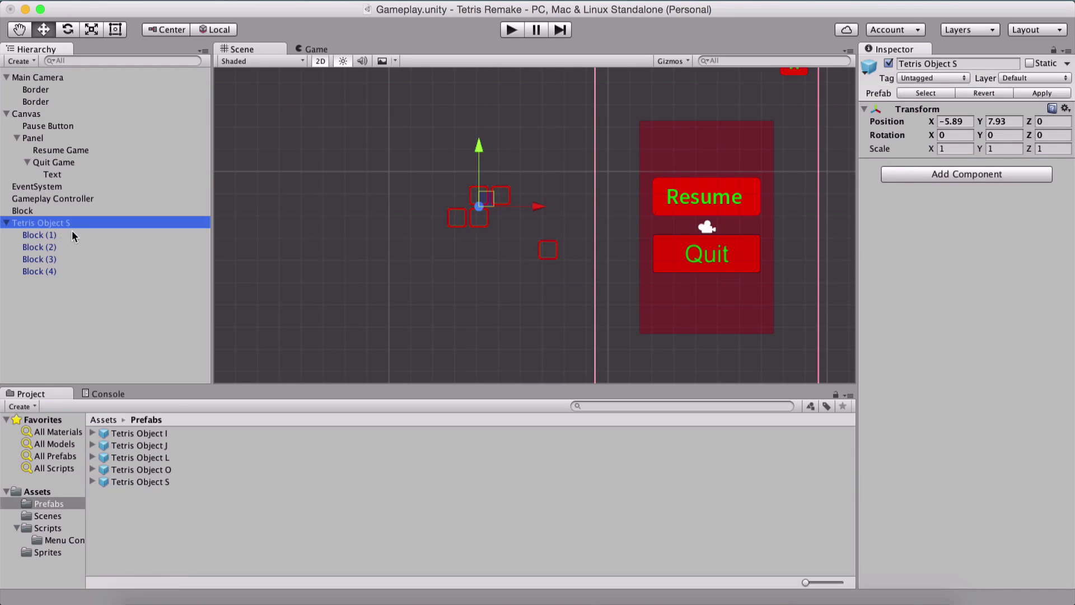
pyautogui.press('Return')
pyautogui.press('Right')
pyautogui.write('Z')
pyautogui.press('Return')
pyautogui.press('f')
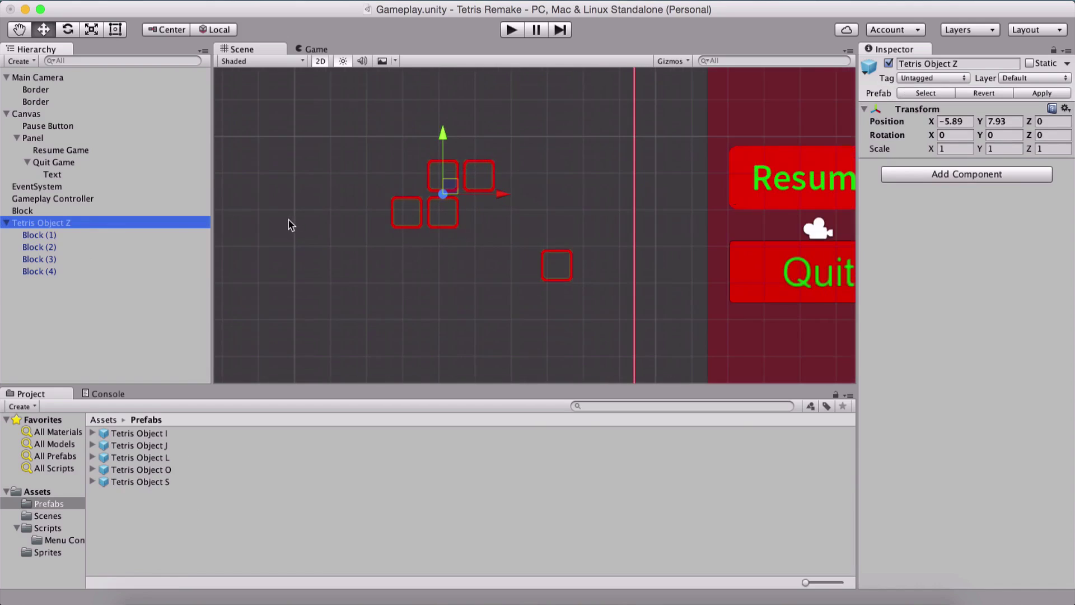
# Move Block (3) of Tetris Object Z to X 1, on the other side of Block (1) in the lower row
pyautogui.click(54, 247)
pyautogui.click(46, 258)
pyautogui.moveTo(463, 212); pyautogui.dragTo(535, 211)
pyautogui.click(950, 121)
pyautogui.write('1')
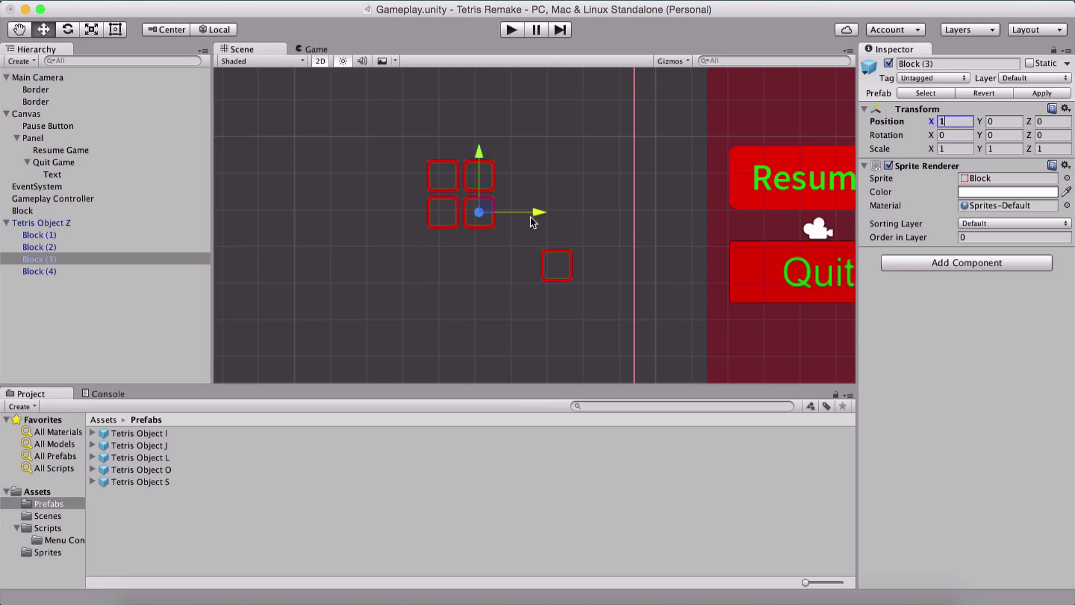
# Move Block (4) to X -1 beside Block (2) in the upper row and save Tetris Object Z as a prefab
pyautogui.click(49, 271)
pyautogui.moveTo(540, 177); pyautogui.dragTo(457, 174)
pyautogui.click(955, 121)
pyautogui.write('-1')
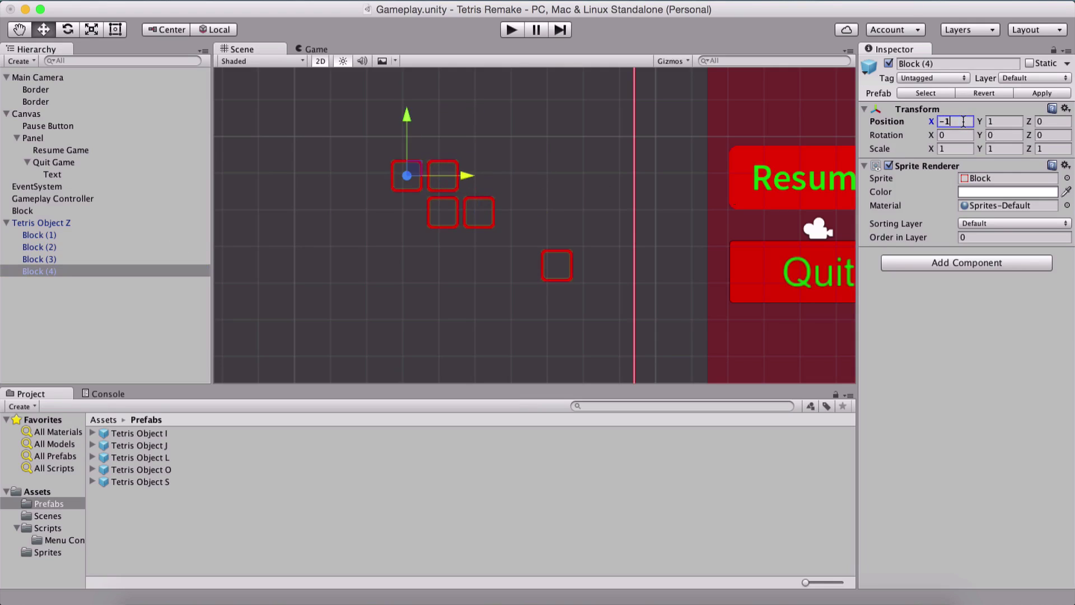
pyautogui.moveTo(63, 224); pyautogui.dragTo(194, 524)
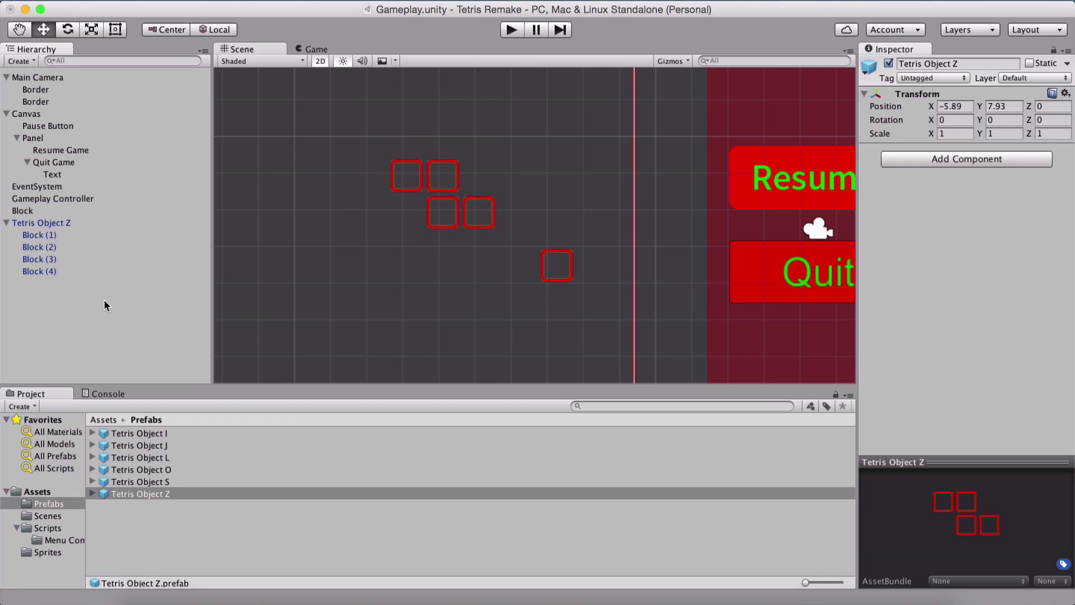
# Lower Block (4) of the scene piece to Y 0 beside Block (1) to form a T shape
pyautogui.click(72, 270)
pyautogui.moveTo(405, 125); pyautogui.dragTo(408, 162)
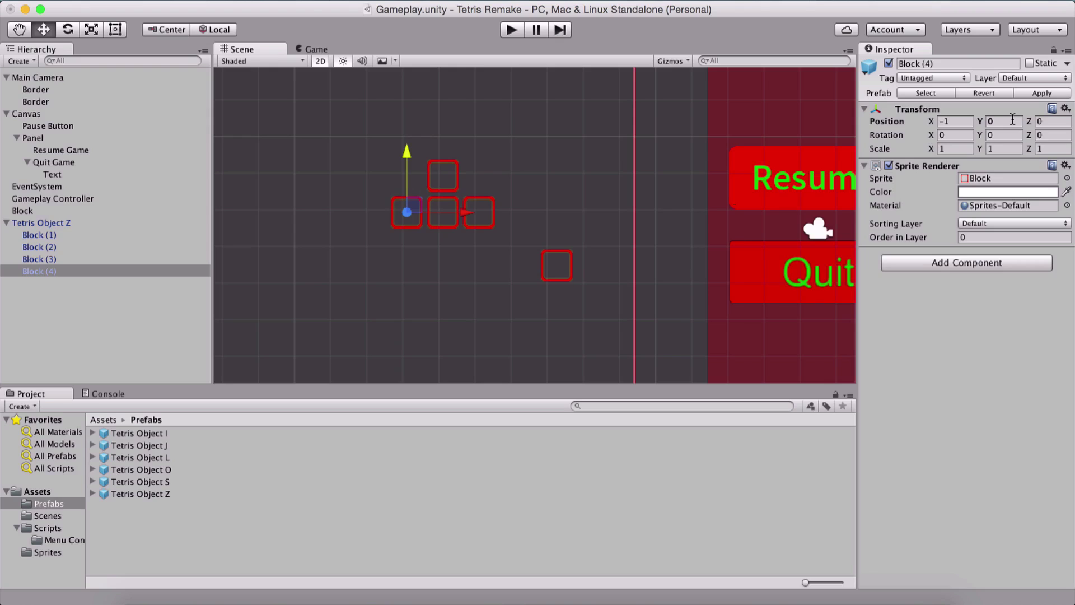
# Rename the scene piece Tetris Object T and save it as a prefab in the Prefabs folder
pyautogui.click(77, 225)
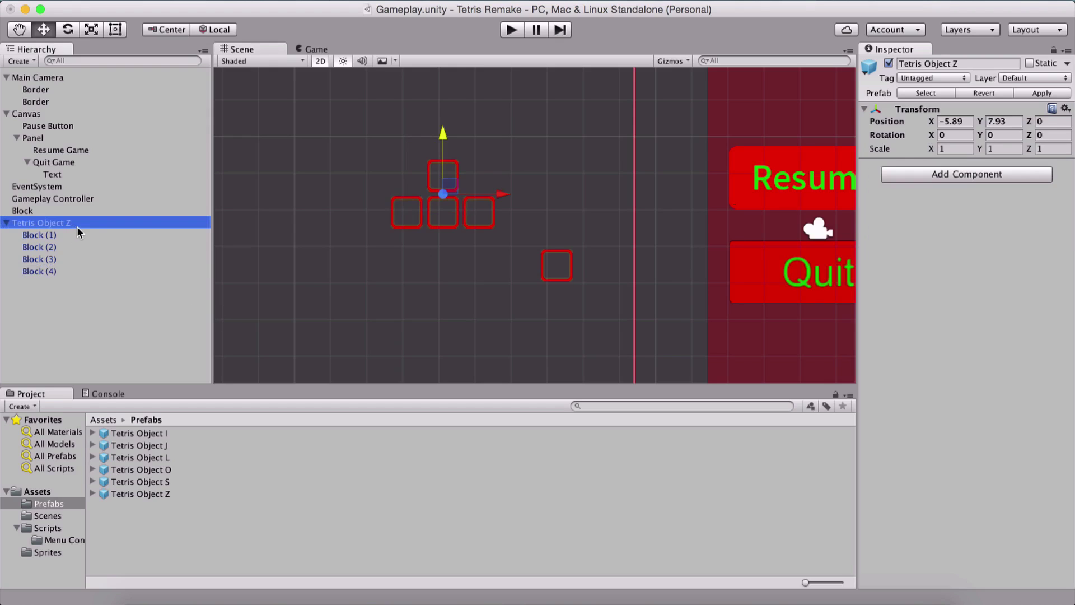
pyautogui.press('Return')
pyautogui.press('BackSpace')
pyautogui.write('T')
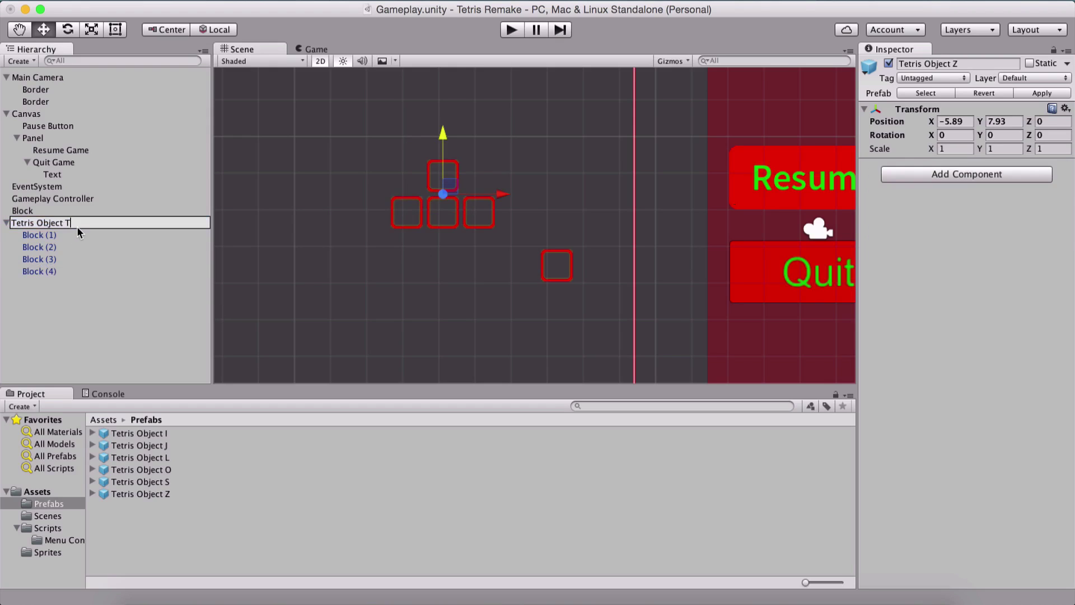
pyautogui.press('Return')
pyautogui.moveTo(67, 223); pyautogui.dragTo(150, 529)
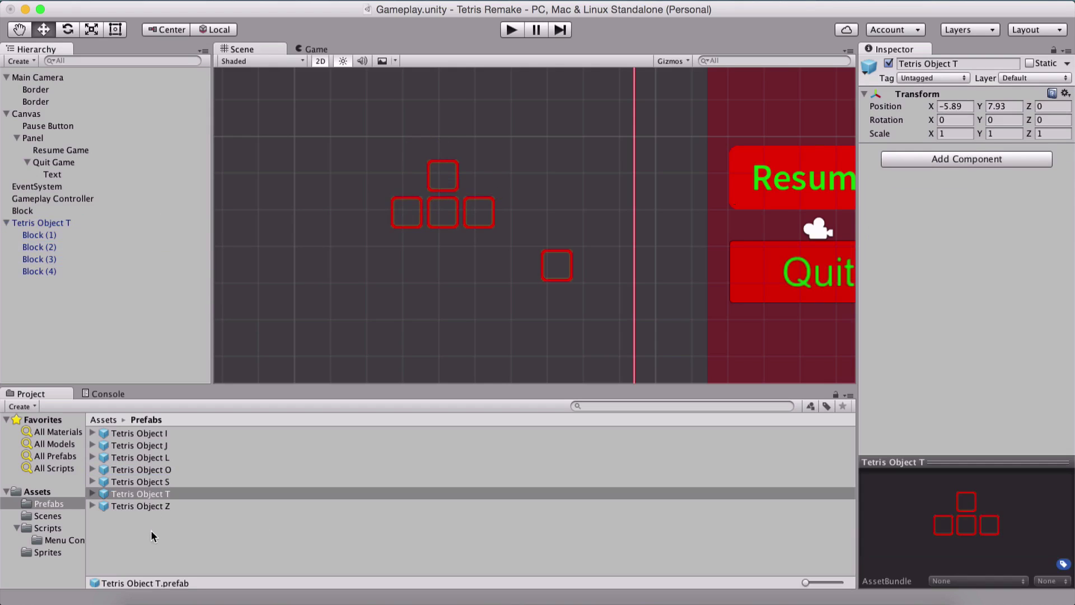
# Delete the loose Block object from the scene and collapse Tetris Object T in the hierarchy
pyautogui.click(35, 210)
pyautogui.press('super+BackSpace')
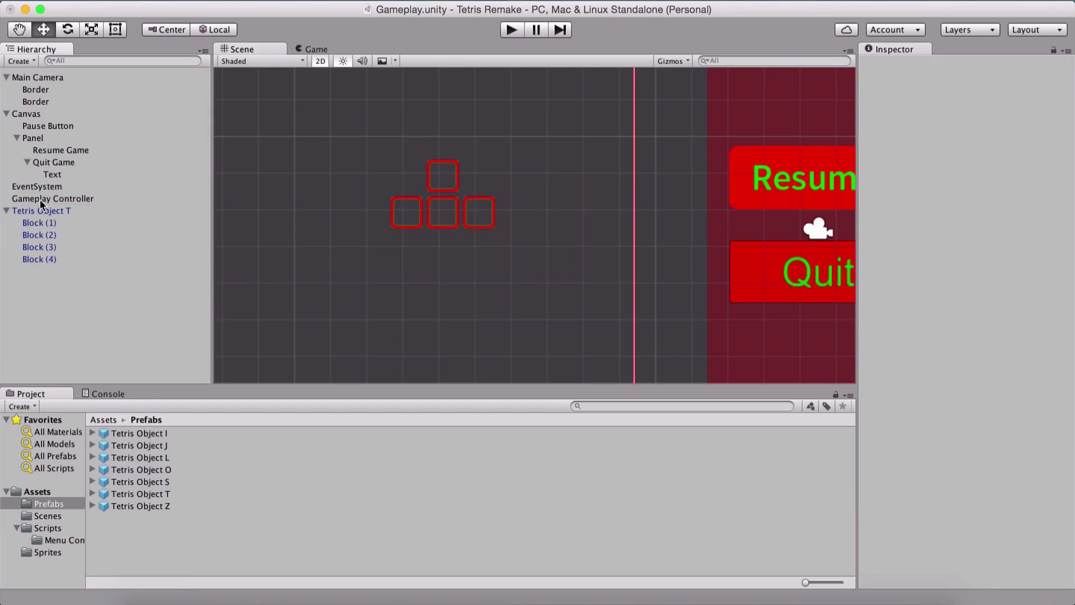
pyautogui.scroll(-2, 307, 238)
pyautogui.click(6, 211)
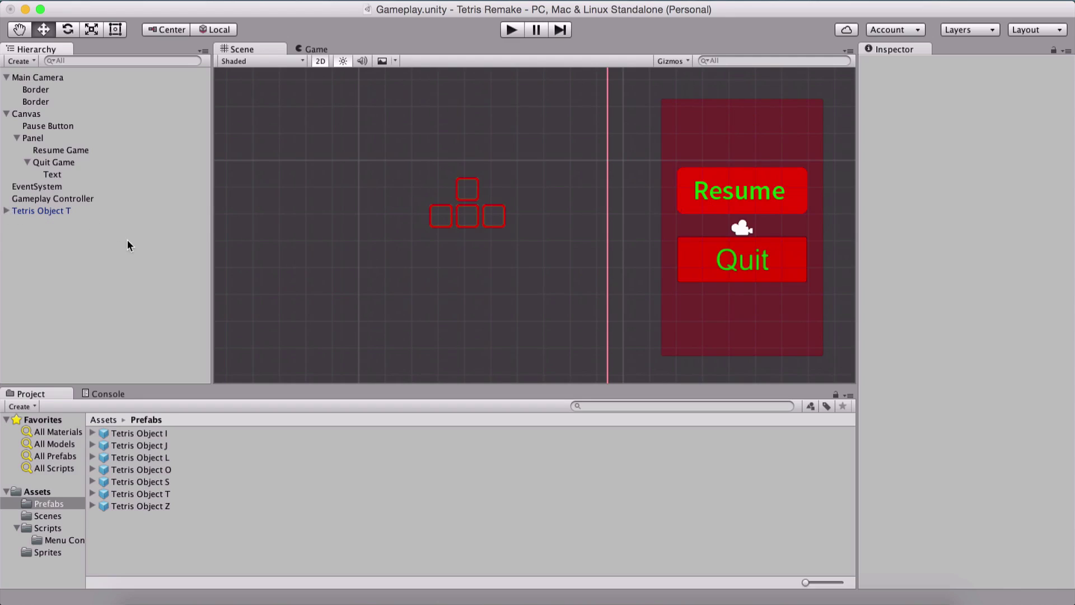
# Place the I, J, L, O, S and Z prefabs in the scene around the T piece and list Tetris Object T directly after them
pyautogui.moveTo(152, 436); pyautogui.dragTo(389, 226)
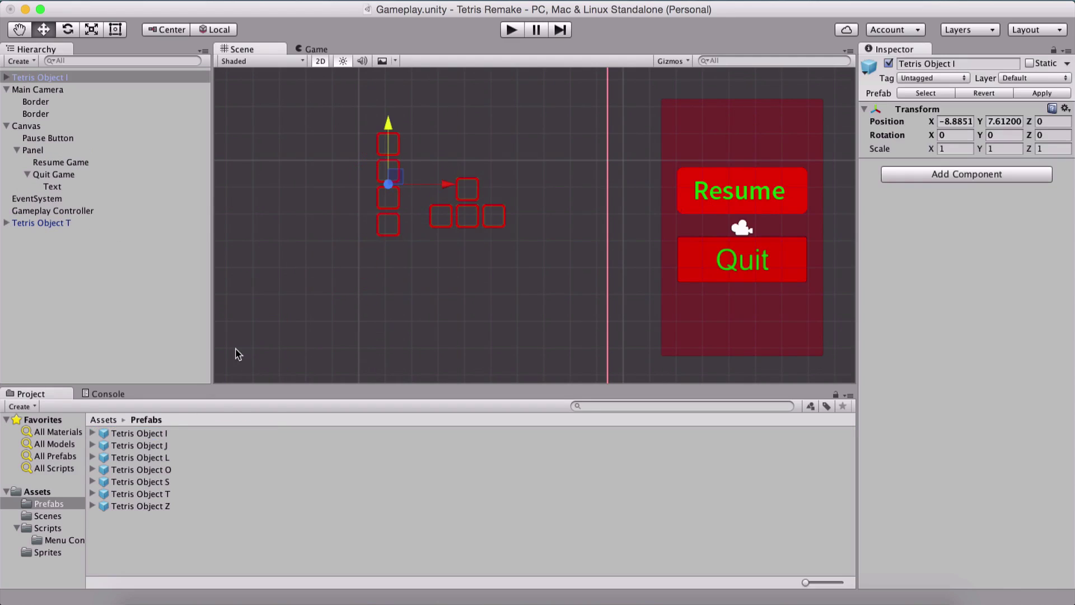
pyautogui.moveTo(151, 445); pyautogui.dragTo(354, 329)
pyautogui.moveTo(152, 469); pyautogui.dragTo(445, 298)
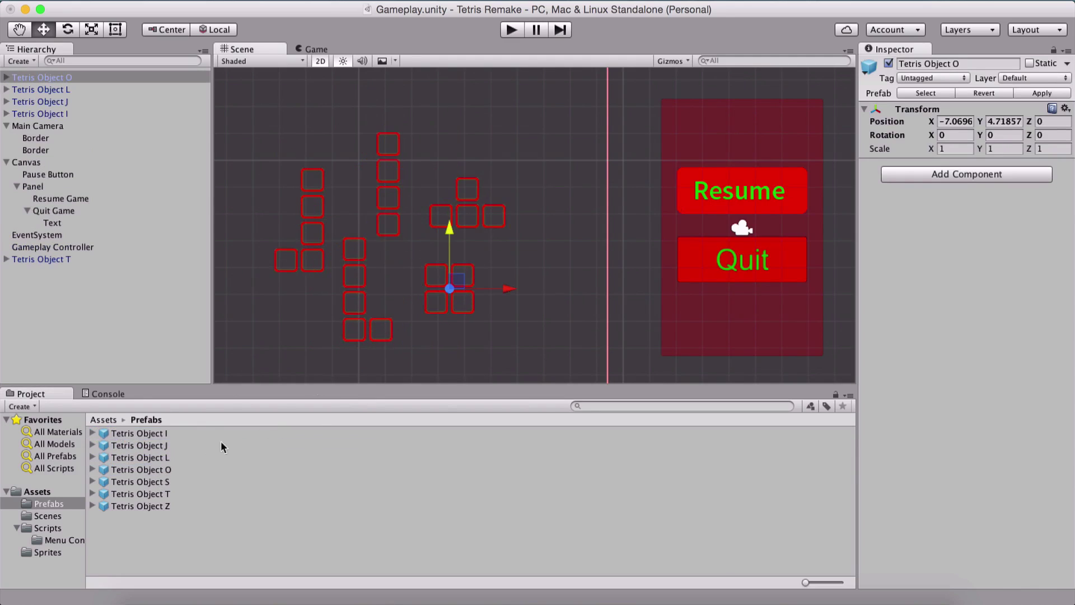
pyautogui.moveTo(165, 482); pyautogui.dragTo(518, 322)
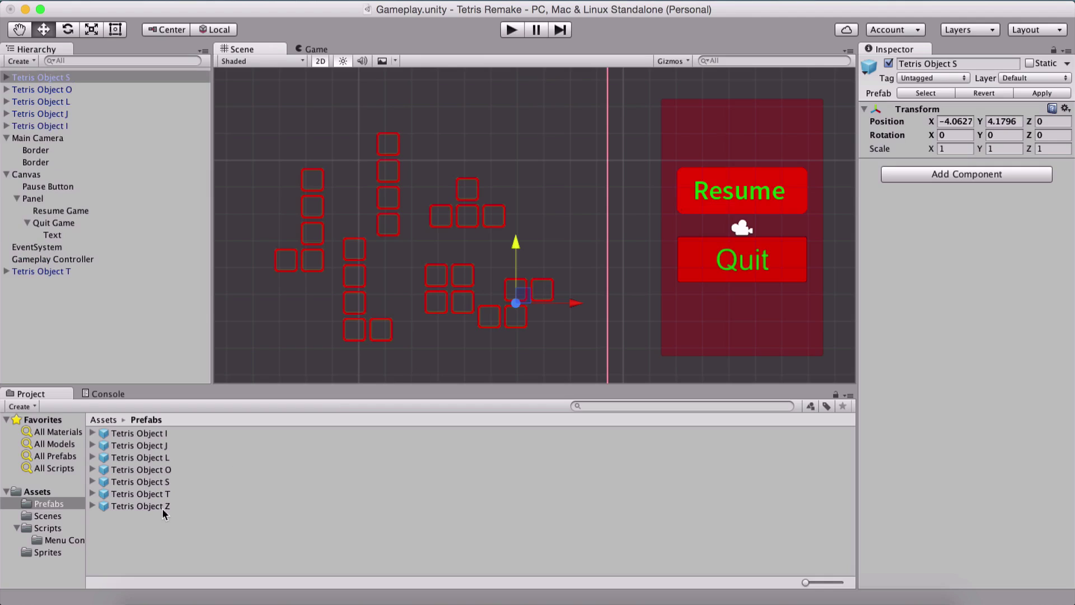
pyautogui.moveTo(159, 507); pyautogui.dragTo(524, 158)
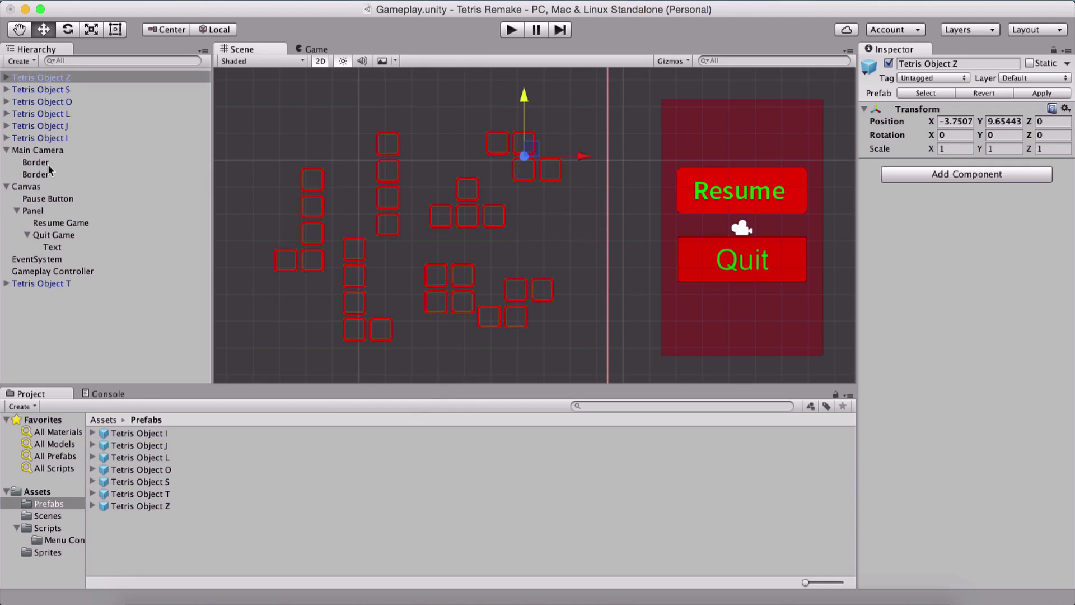
pyautogui.moveTo(41, 283); pyautogui.dragTo(54, 145)
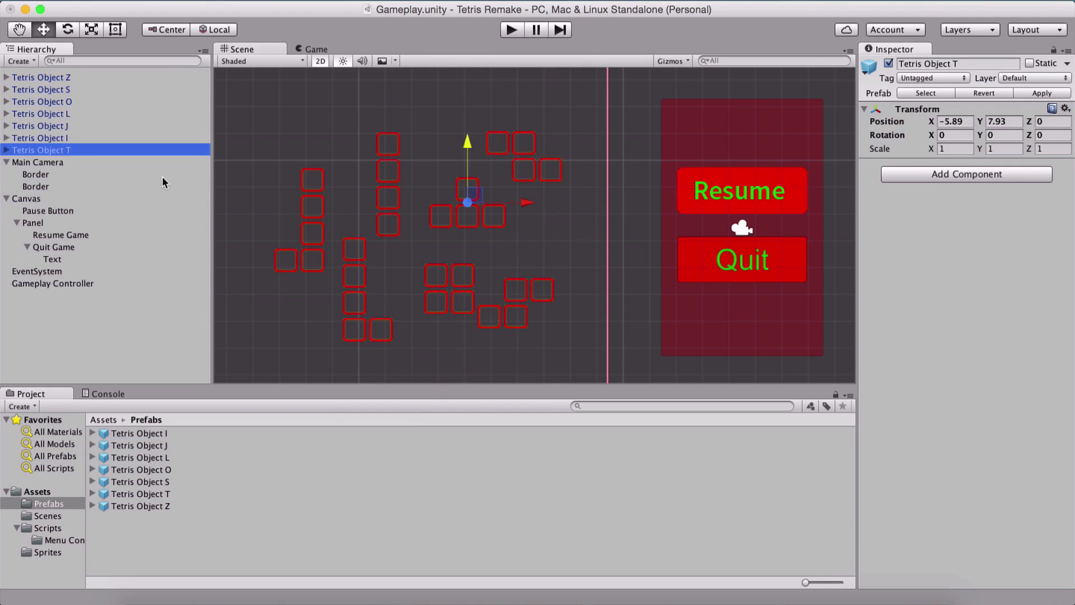
# Examine all the Tetris pieces together beside the play area and the position of each block in Tetris Object T
pyautogui.scroll(-5, 377, 228)
pyautogui.moveTo(323, 149); pyautogui.dragTo(546, 340)
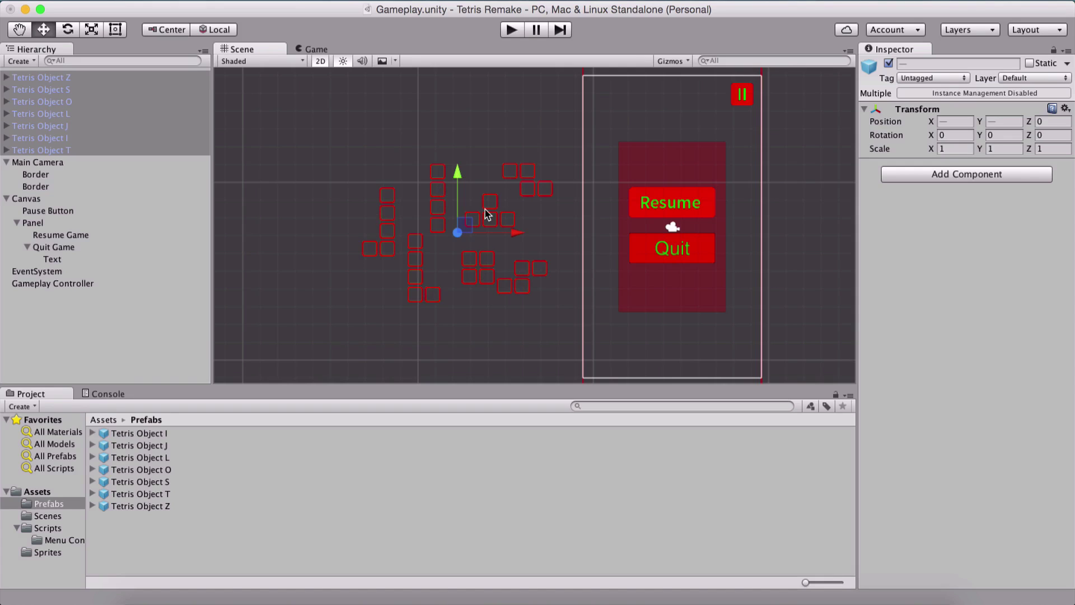
pyautogui.scroll(1, 486, 213)
pyautogui.scroll(3, 485, 213)
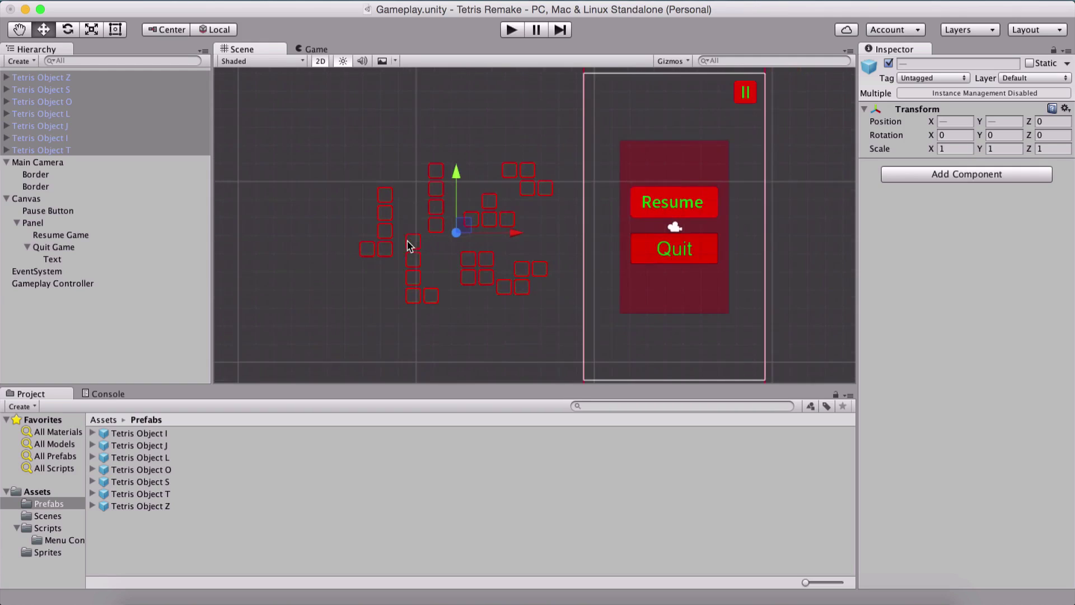
pyautogui.scroll(-2, 409, 246)
pyautogui.click(6, 150)
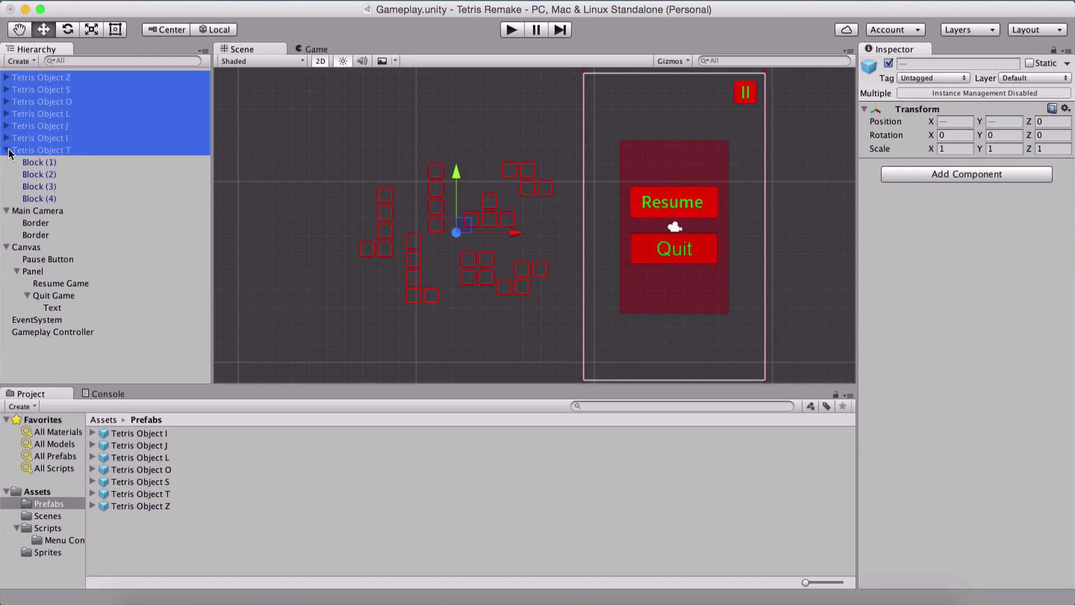
pyautogui.click(42, 163)
pyautogui.press('Down')
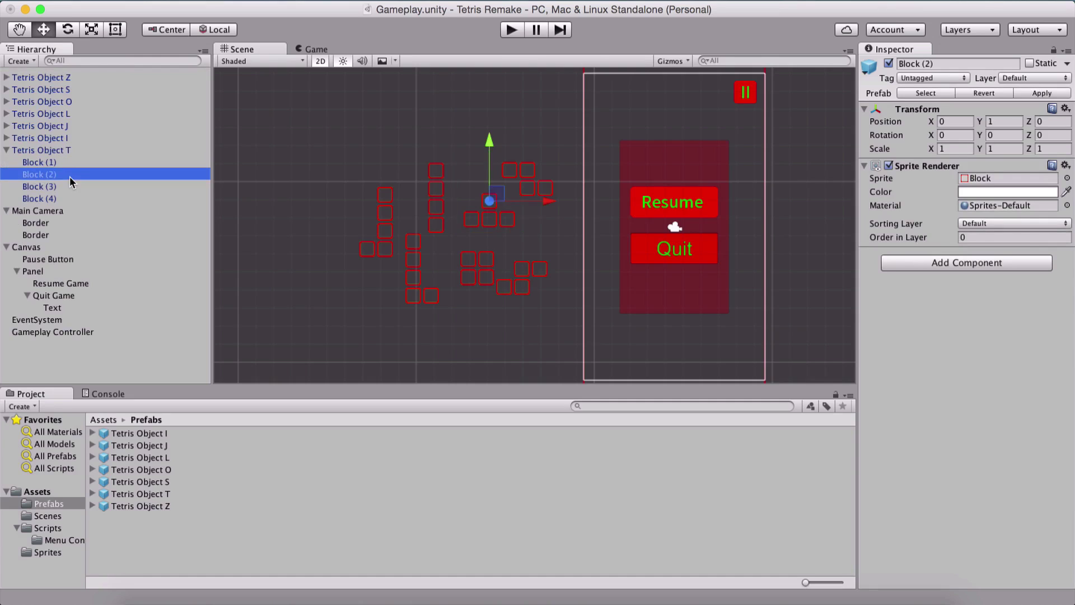
pyautogui.press('Down')
pyautogui.press('Down')
pyautogui.press('Up')
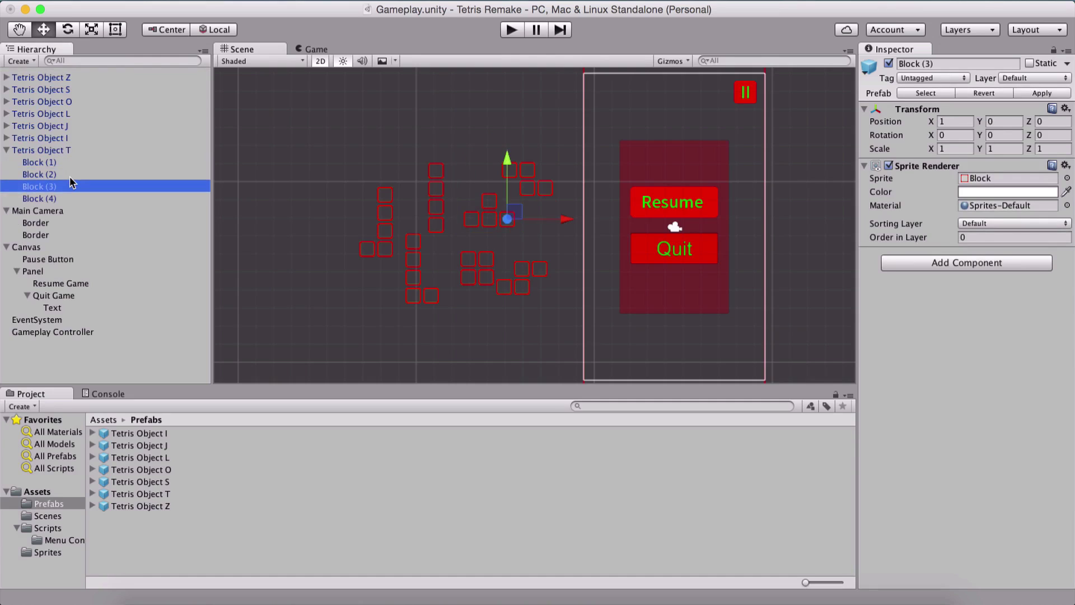
pyautogui.press('Up')
pyautogui.press('Up')
pyautogui.press('Down')
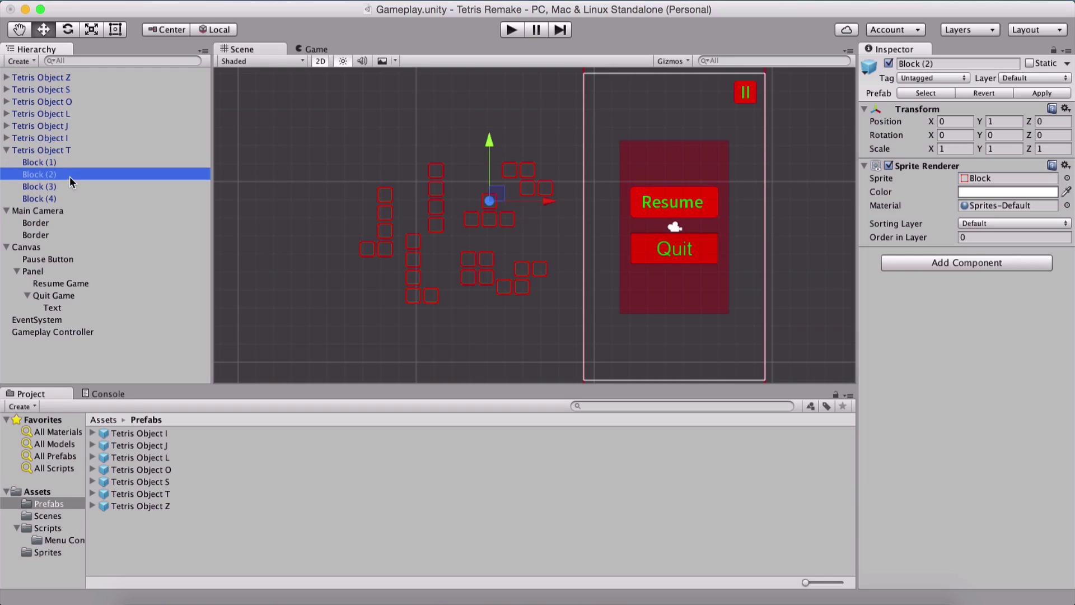
pyautogui.press('Down')
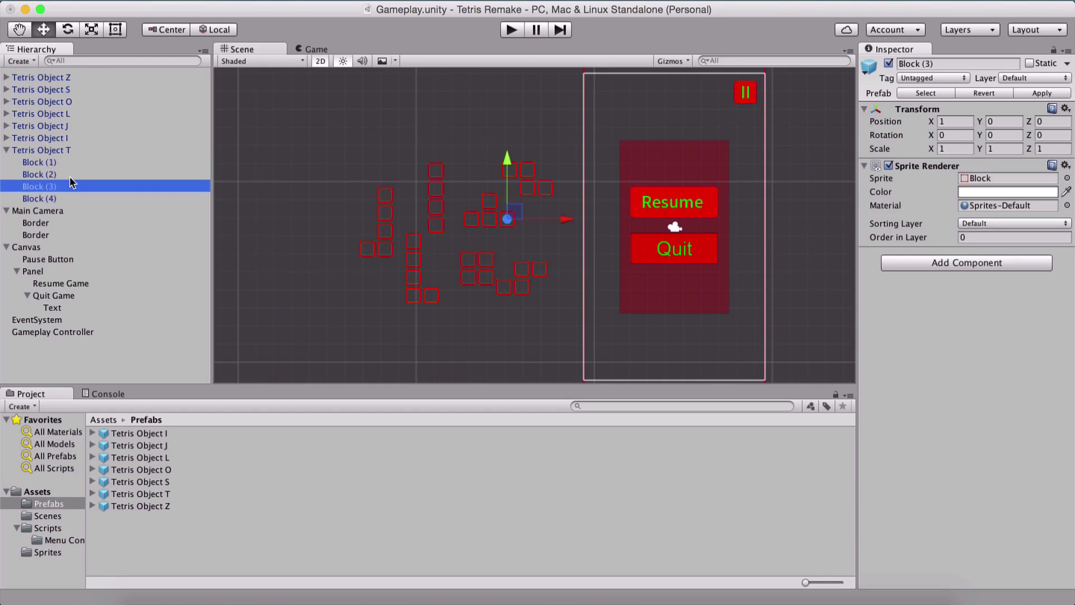
pyautogui.press('Down')
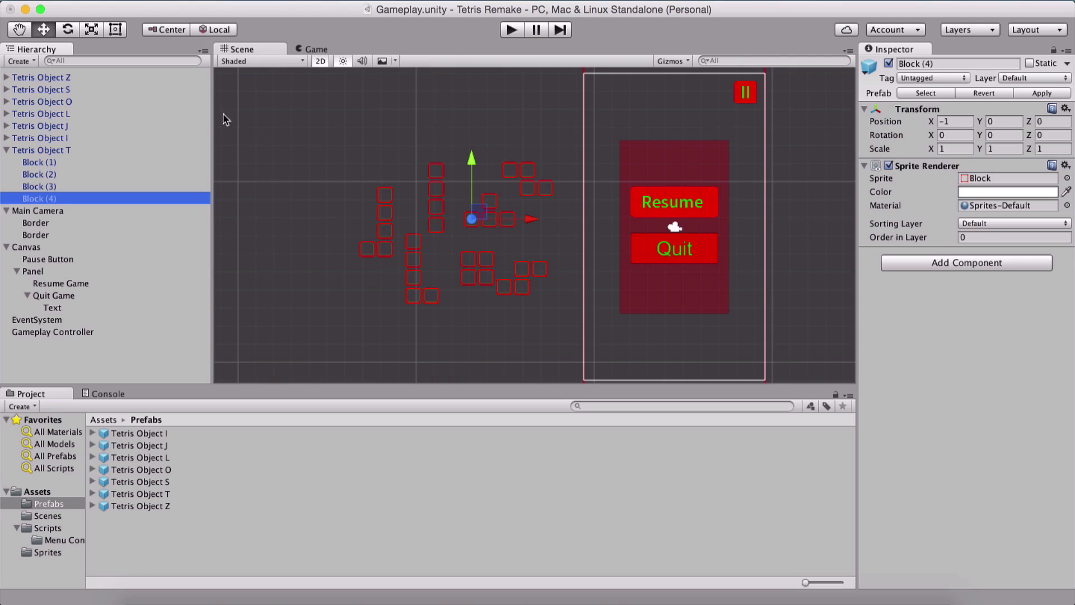
pyautogui.click(8, 151)
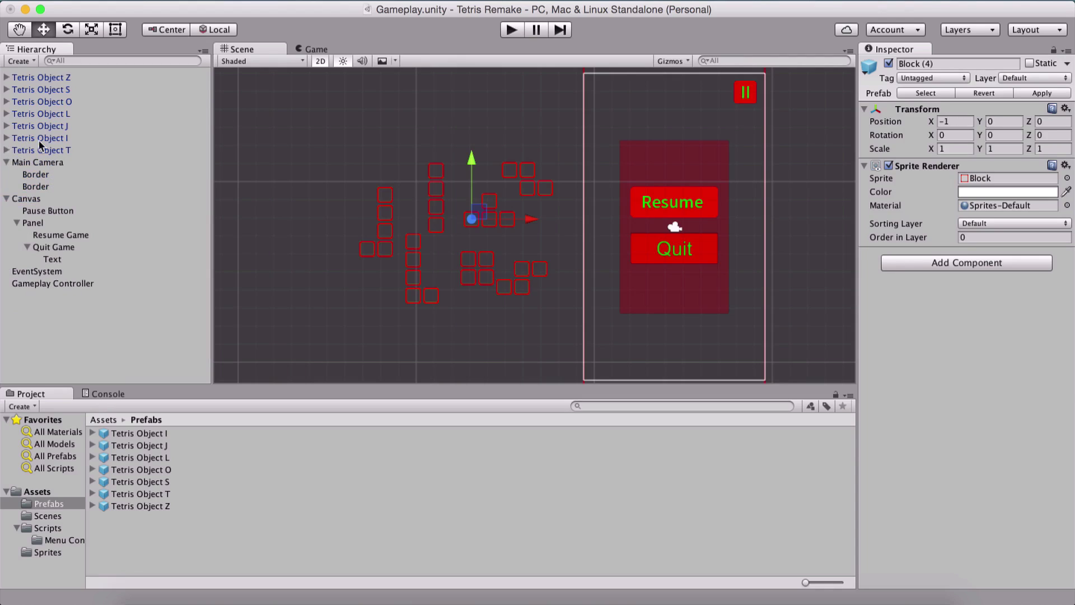
# Delete all seven pieces, Tetris Object Z through Tetris Object T, from the scene
pyautogui.click(69, 150)
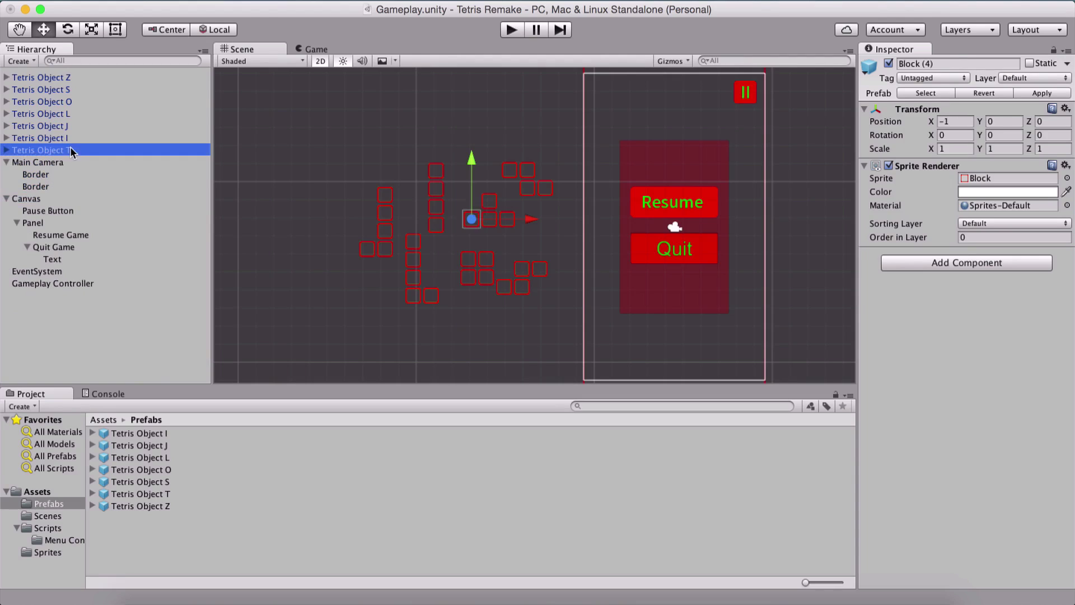
pyautogui.keyDown('shift'); pyautogui.click(74, 79); pyautogui.keyUp('shift')
pyautogui.press('super+BackSpace')
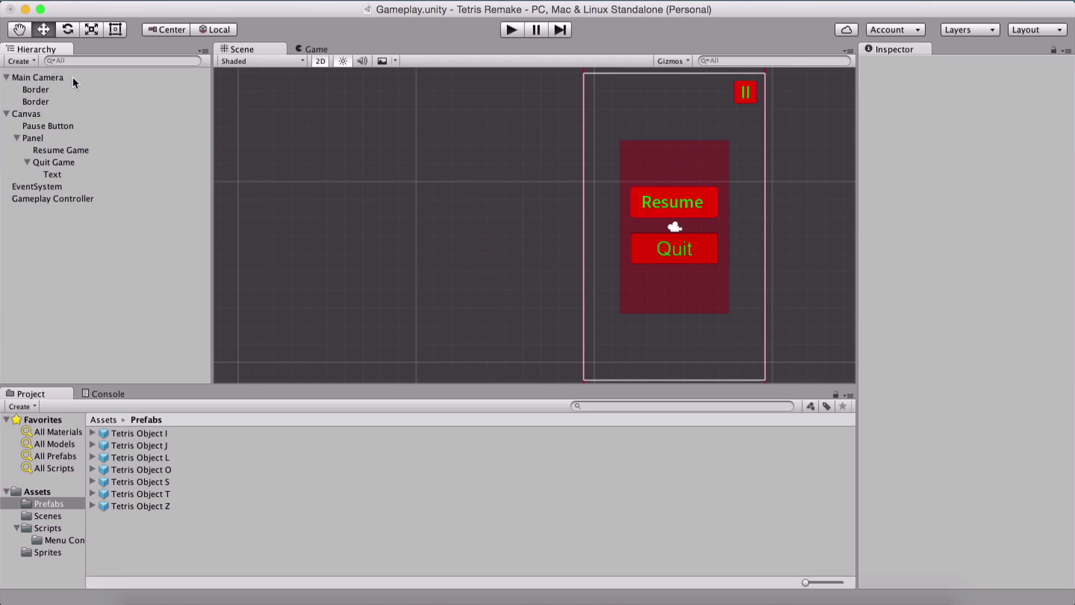
# Return to the top-level Assets folder of the project
pyautogui.moveTo(447, 221); pyautogui.dragTo(291, 219, button='middle')
pyautogui.scroll(2, 291, 219)
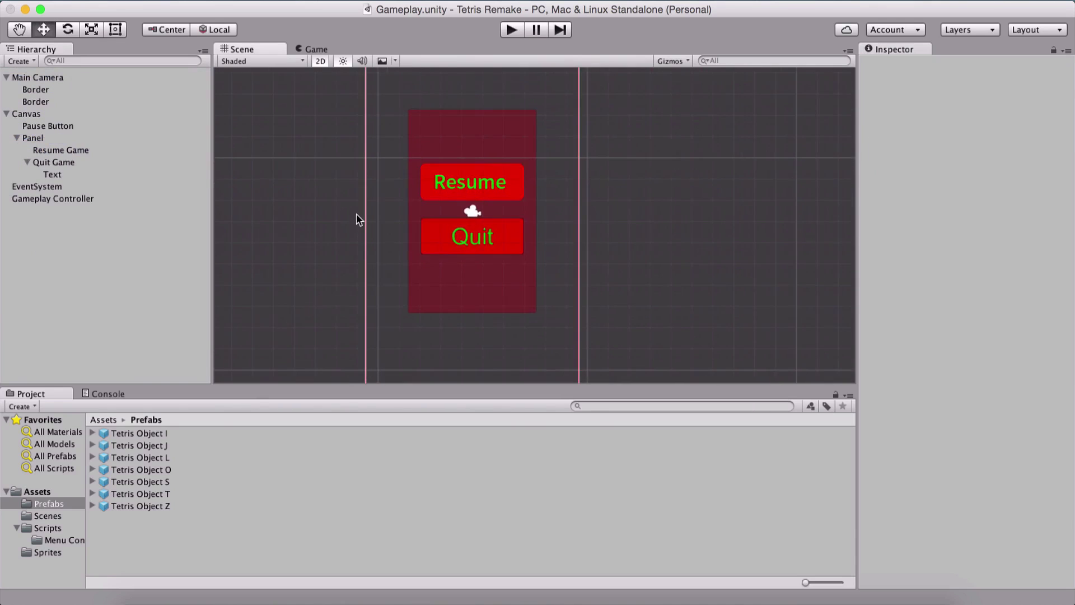
pyautogui.click(114, 418)
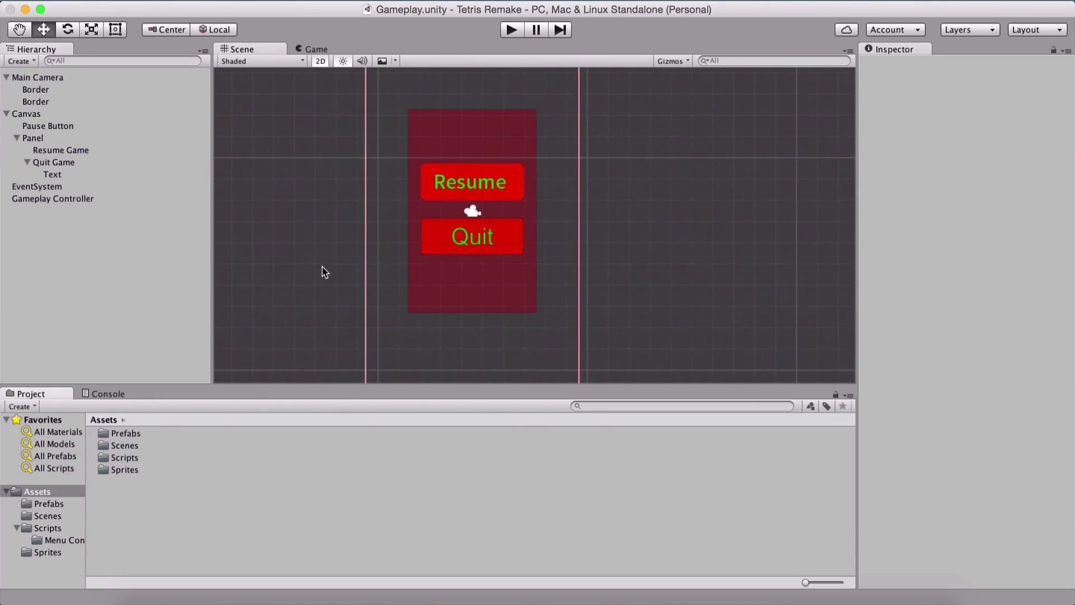